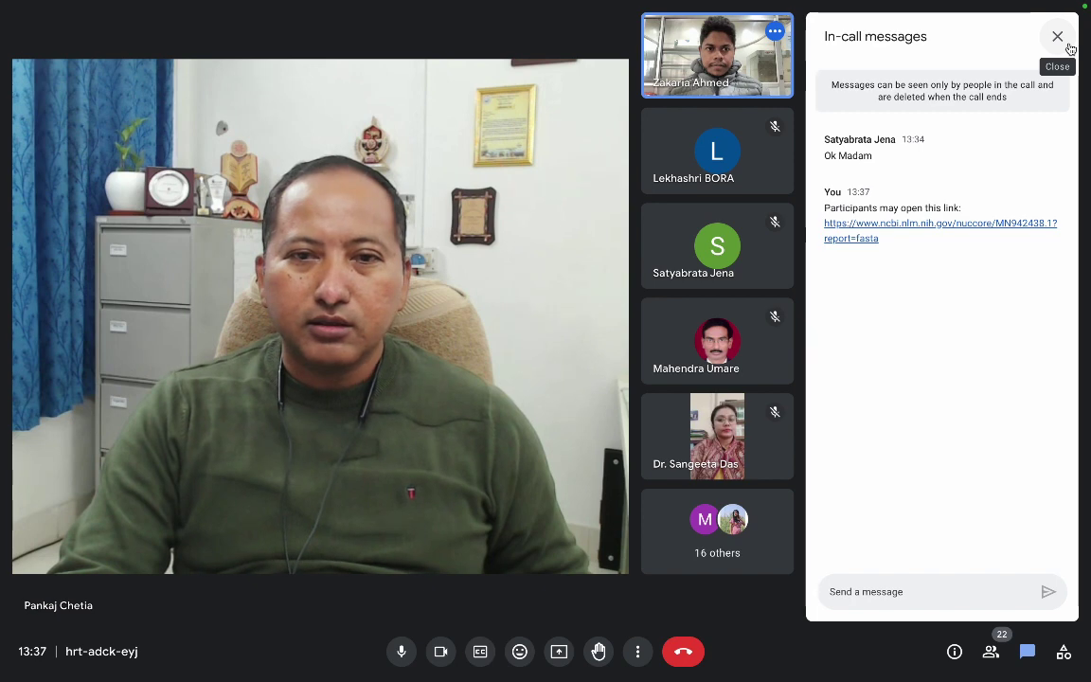
- Close the in-call messages of the meeting
{"action": "left_click", "coordinate": [1069, 46]}
{"action": "mouse_move", "coordinate": [1069, 45]}
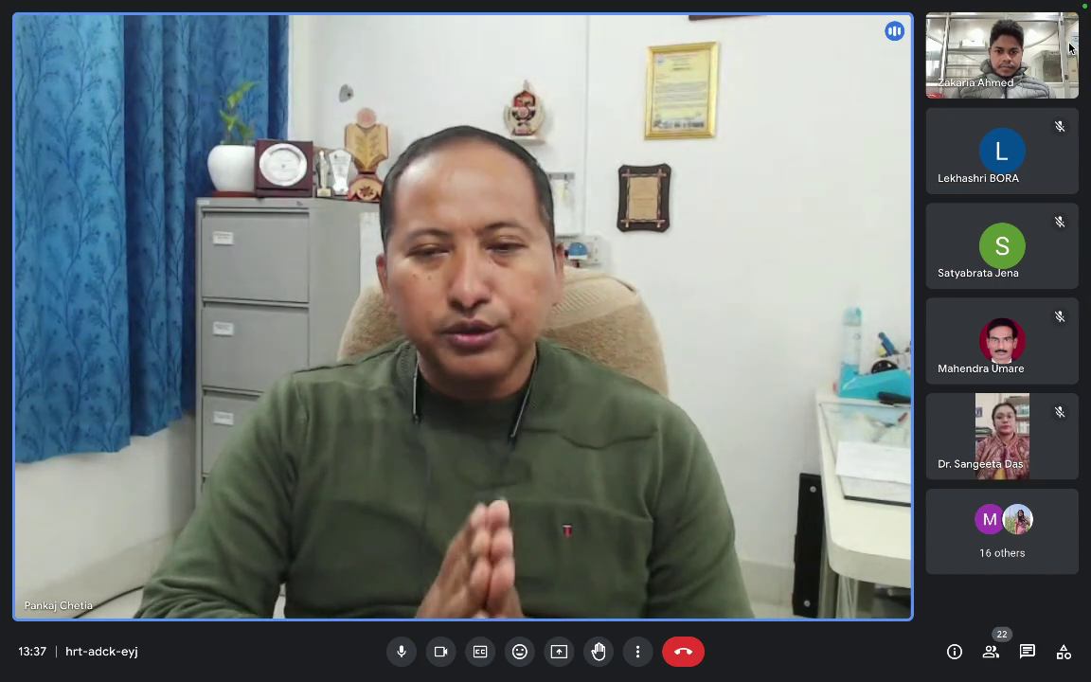
{"action": "mouse_move", "coordinate": [967, 7]}
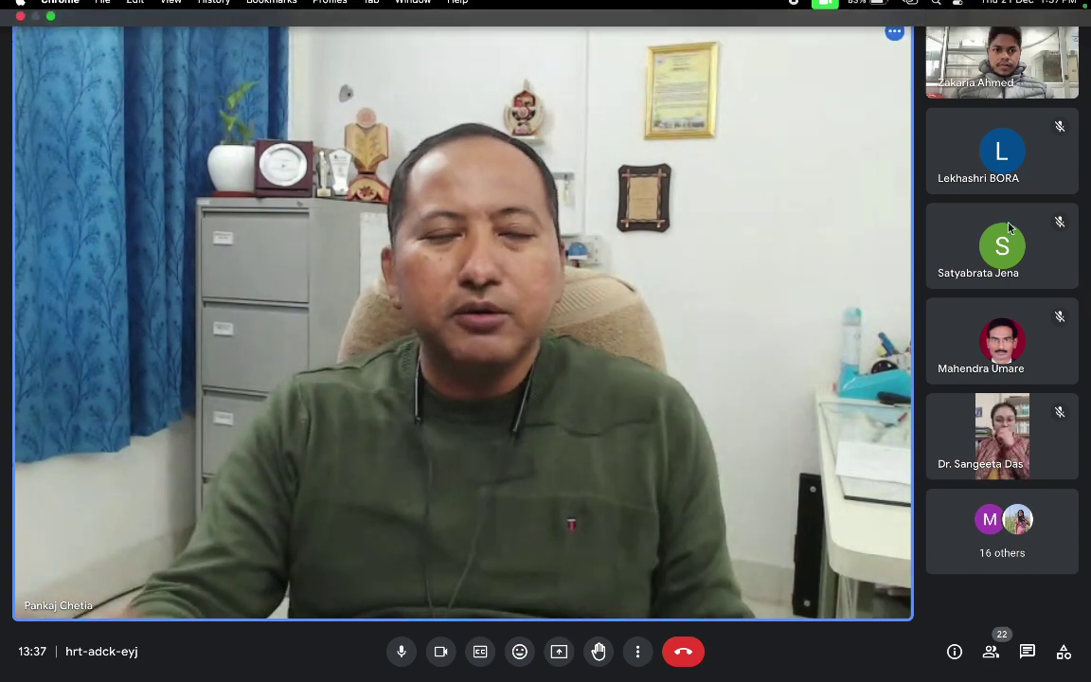
{"action": "mouse_move", "coordinate": [991, 402]}
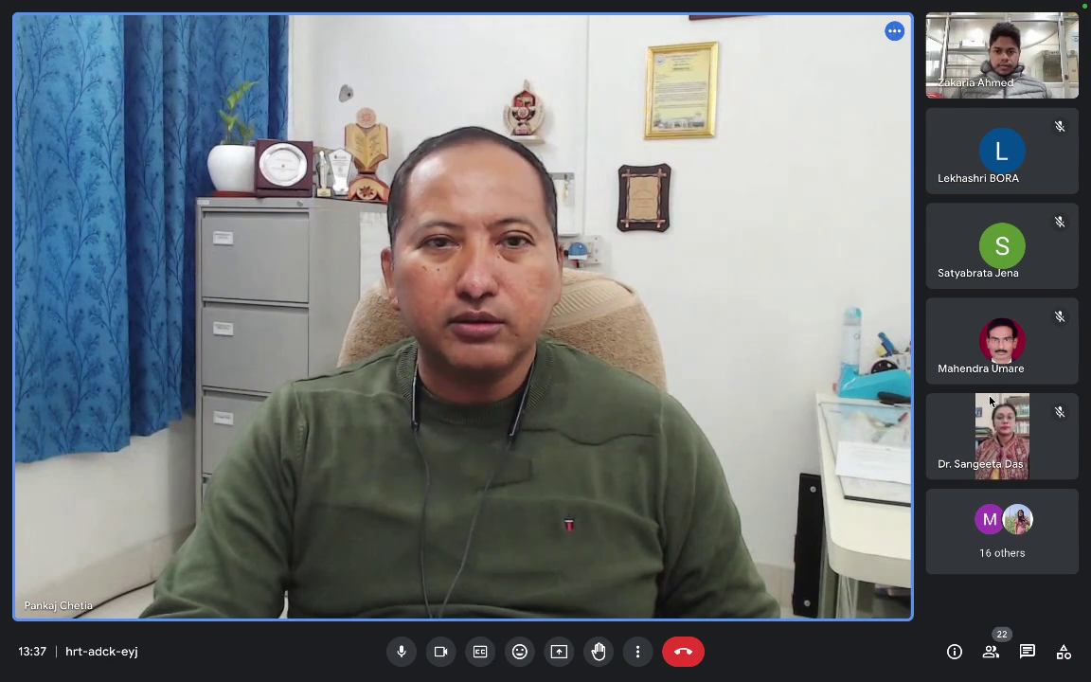
- Mute the own microphone and pin the presenter's video in the meeting view
{"action": "left_click", "coordinate": [401, 652]}
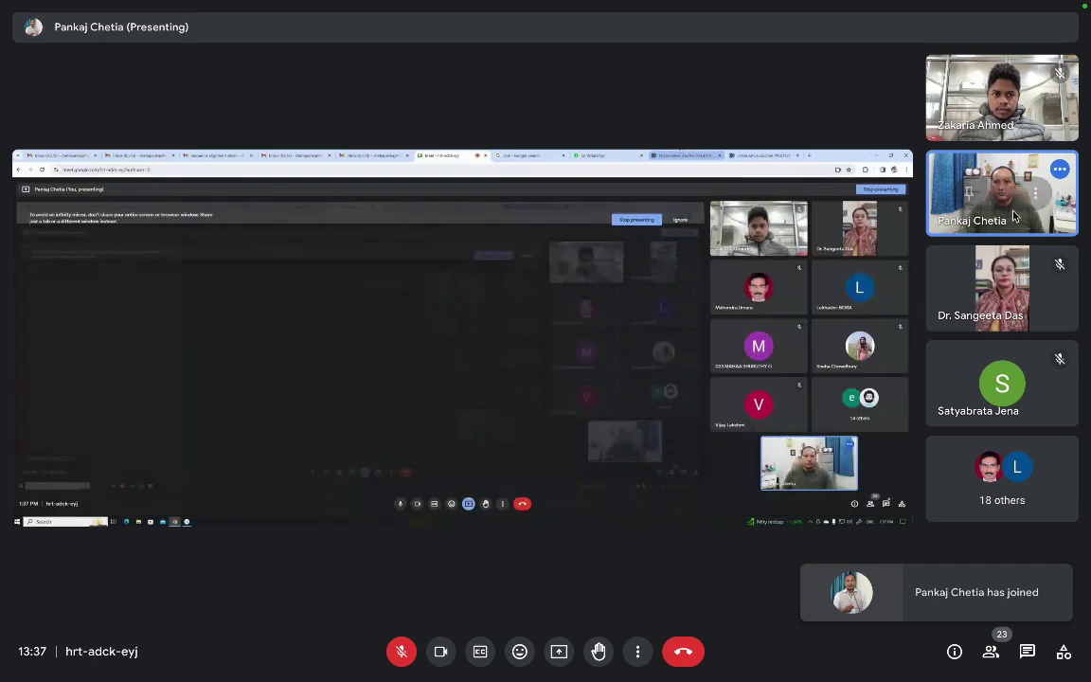
{"action": "left_click", "coordinate": [968, 193]}
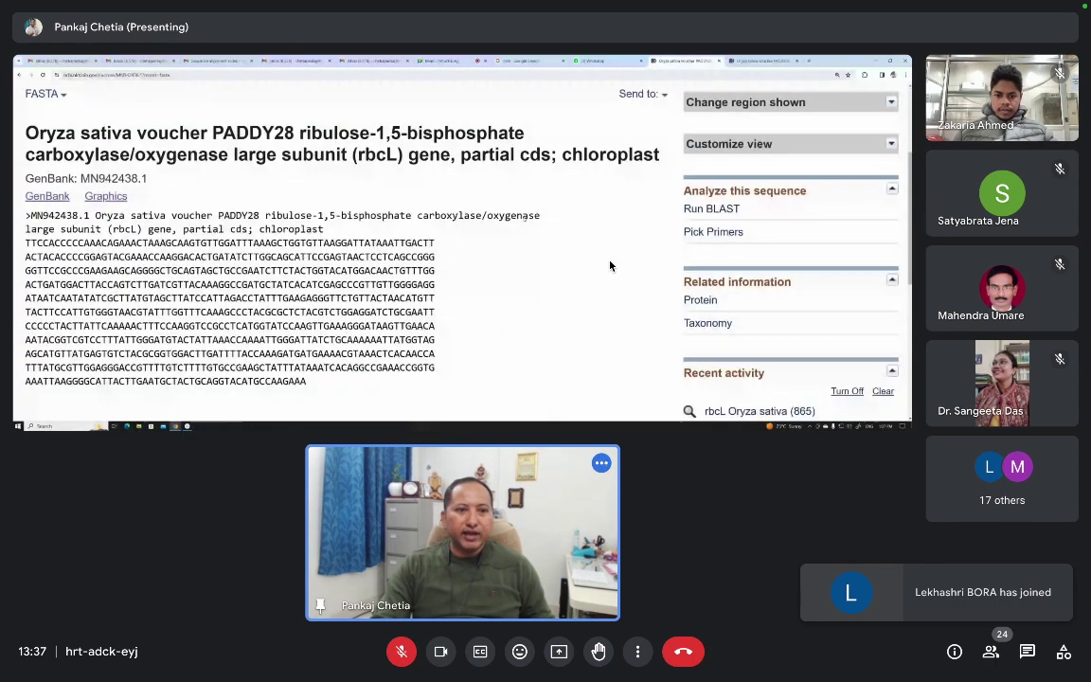
- Turn the own camera off in the meeting, leaving it off after briefly switching it back on
{"action": "left_click", "coordinate": [440, 655]}
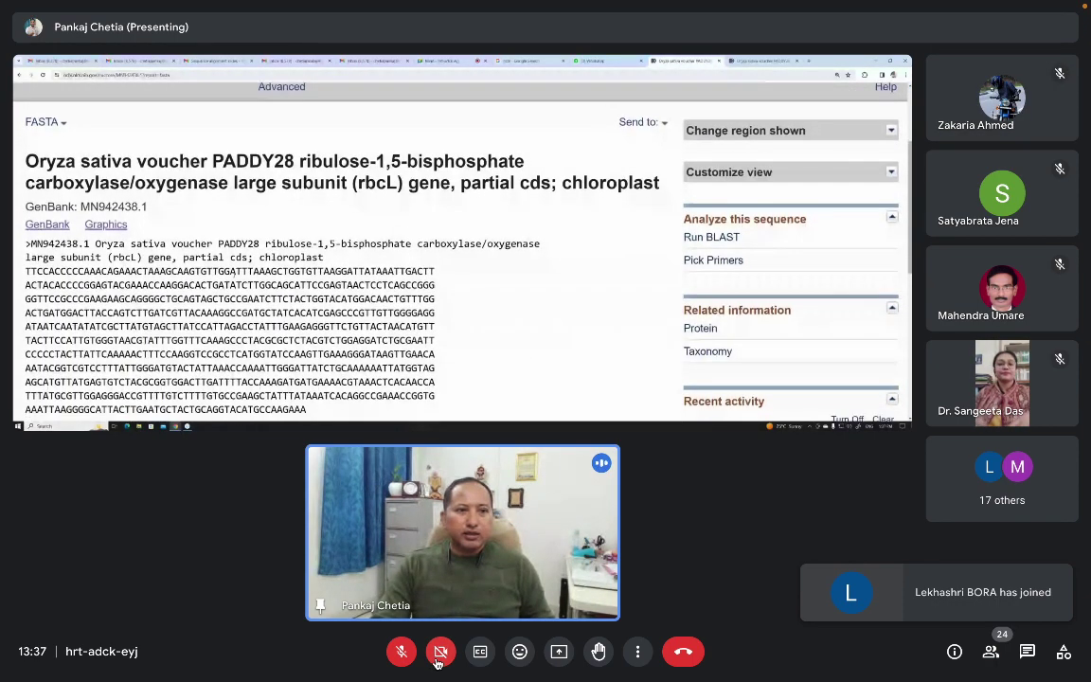
{"action": "left_click", "coordinate": [439, 654]}
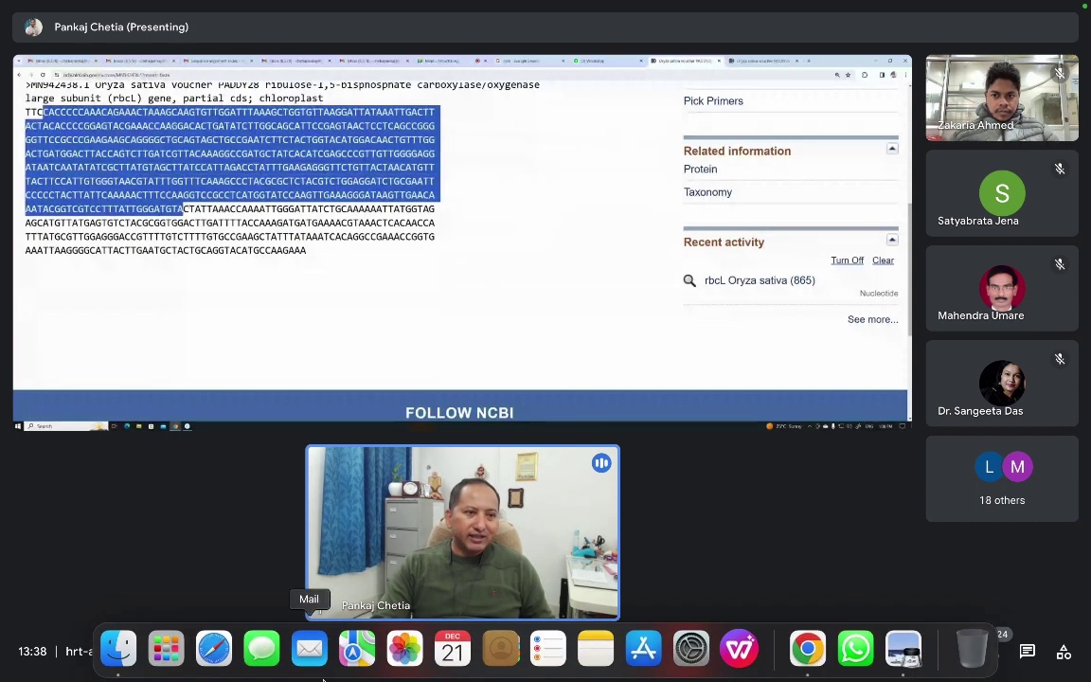
{"action": "left_click", "coordinate": [443, 652]}
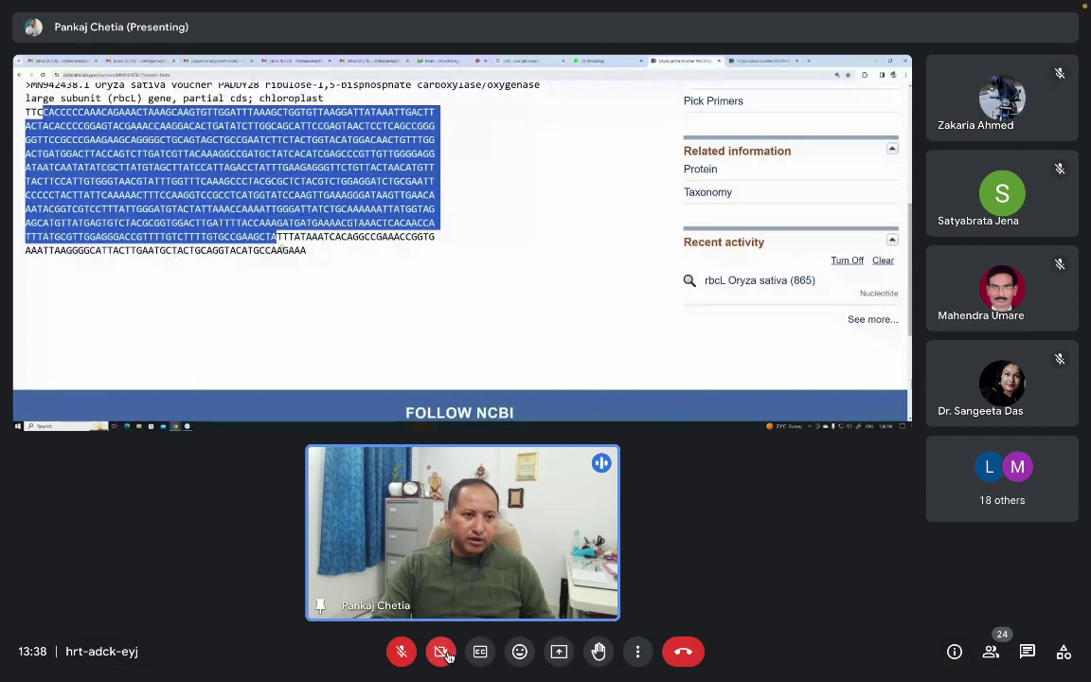
{"action": "mouse_move", "coordinate": [888, 4]}
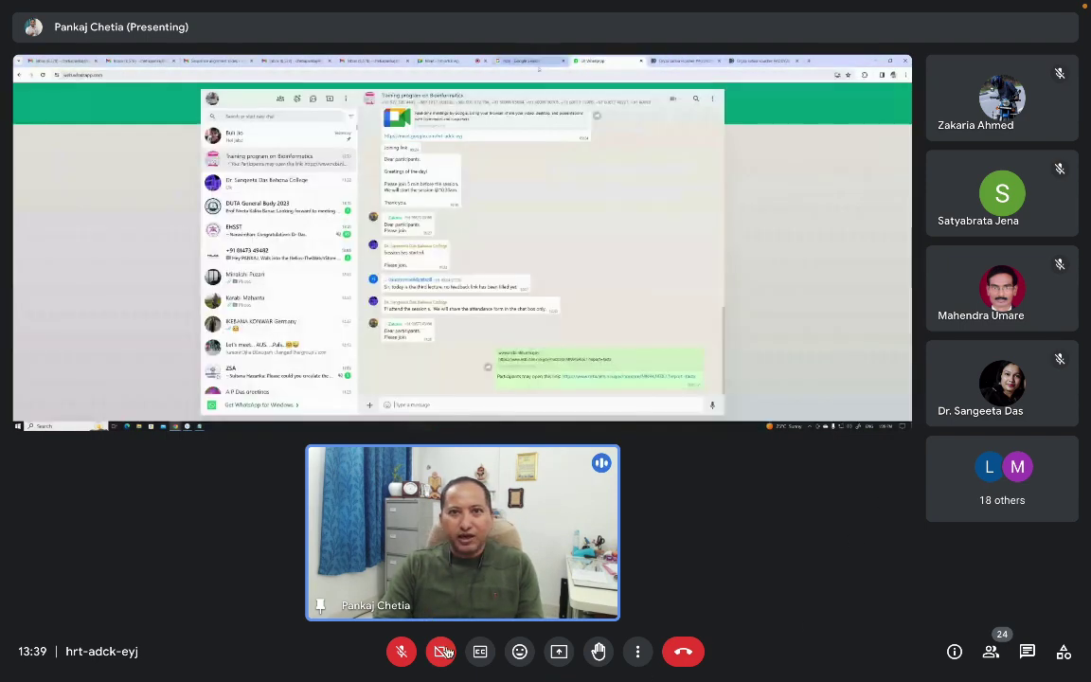
- Turn the own camera and microphone on briefly in the meeting, switching both off again each time
{"action": "left_click", "coordinate": [402, 651]}
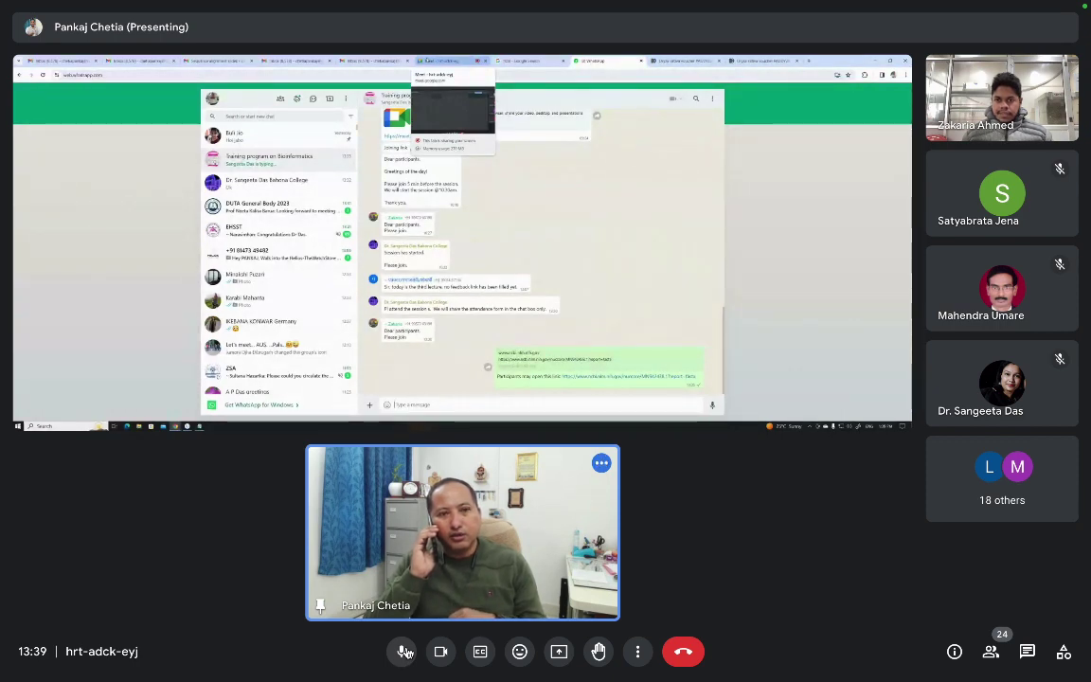
{"action": "left_click", "coordinate": [405, 652]}
{"action": "left_click", "coordinate": [439, 651]}
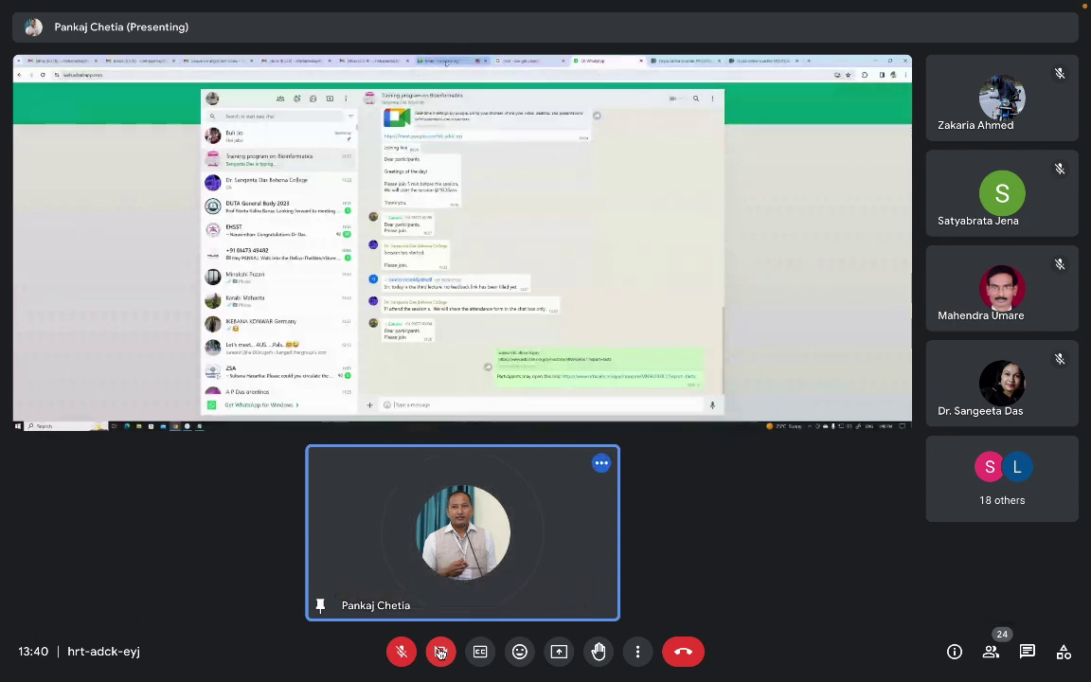
{"action": "left_click", "coordinate": [440, 652]}
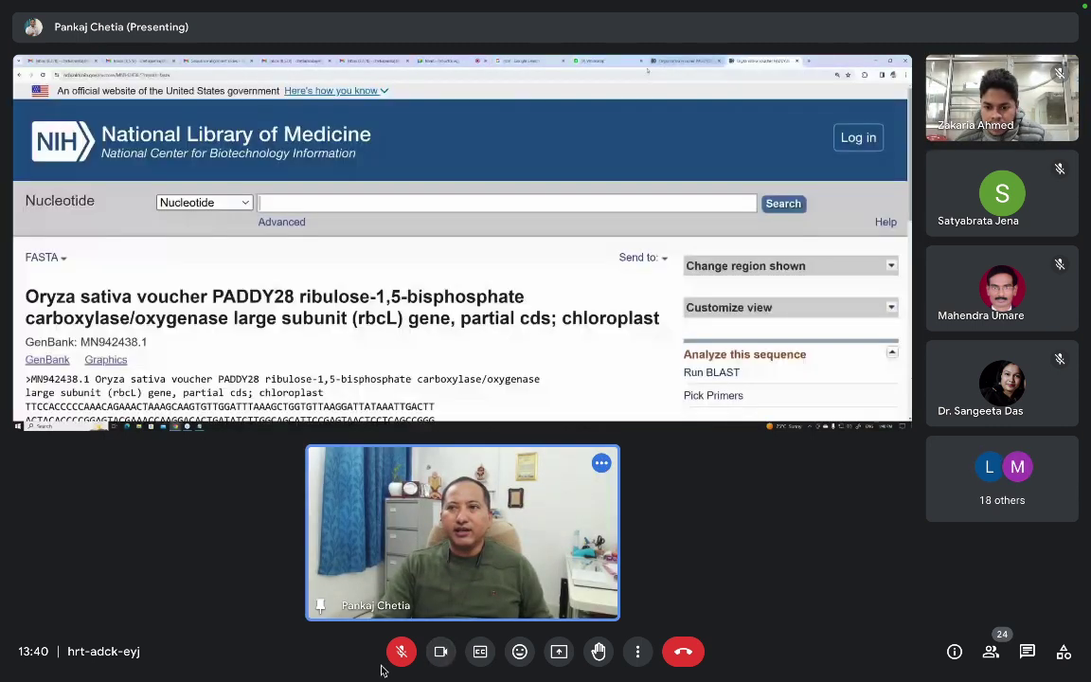
{"action": "left_click", "coordinate": [405, 652]}
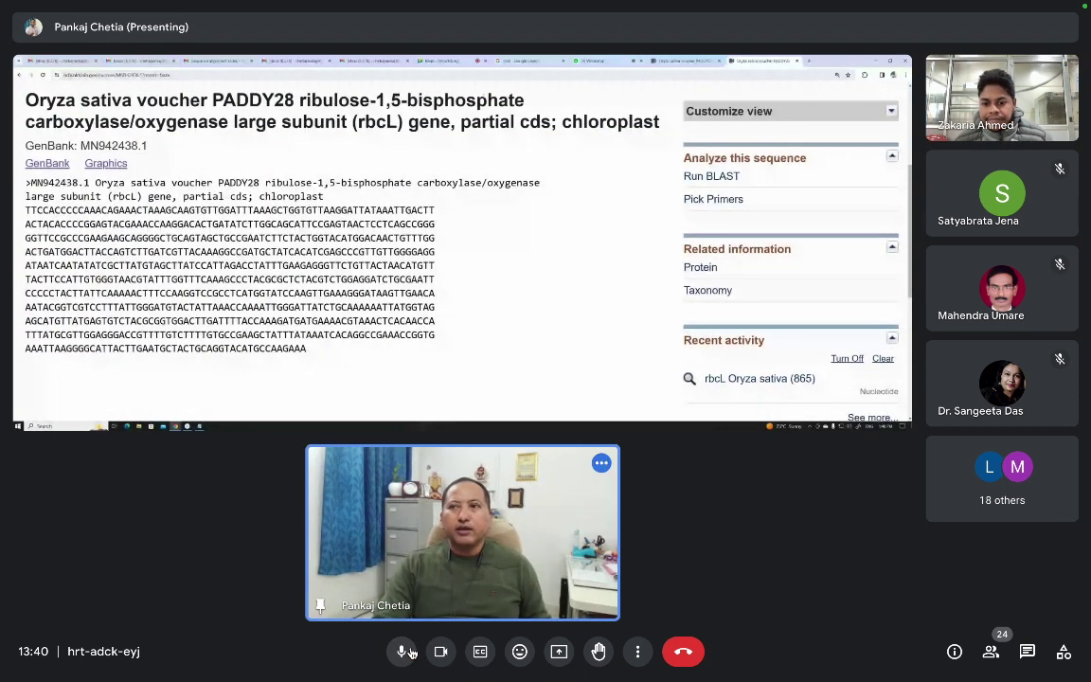
{"action": "left_click", "coordinate": [406, 653]}
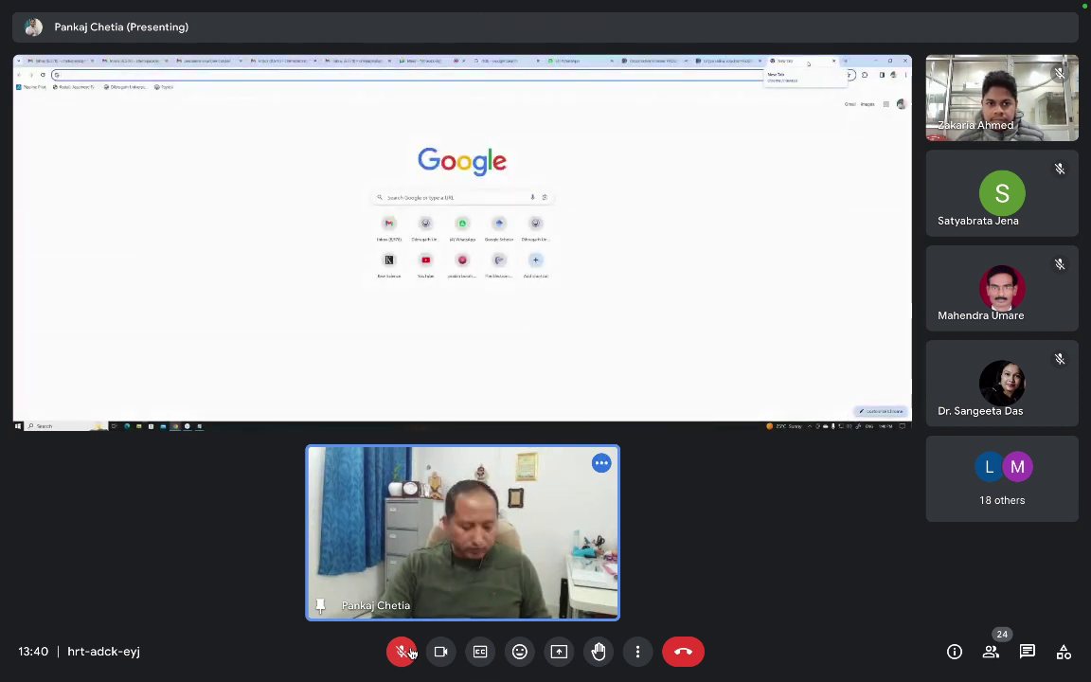
{"action": "left_click", "coordinate": [441, 652]}
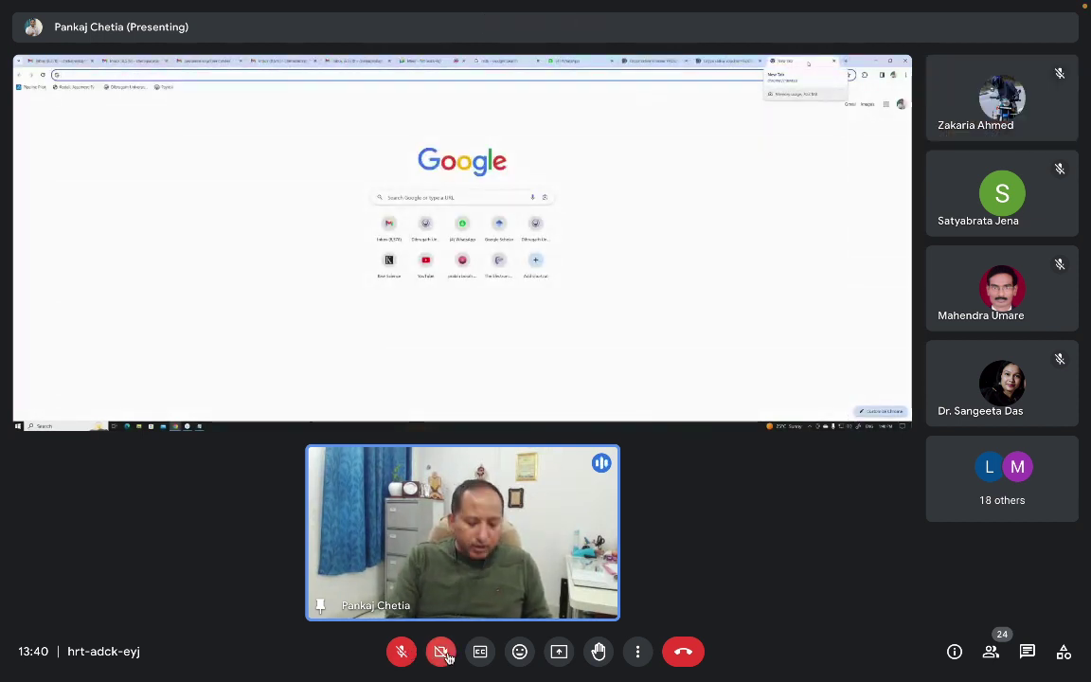
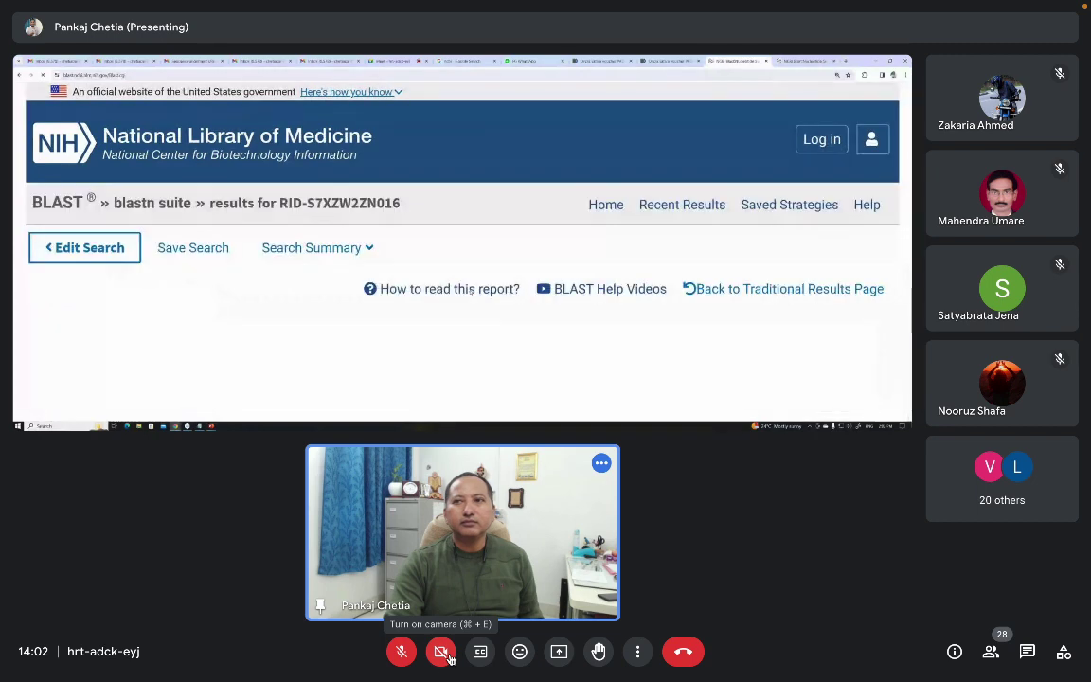
- Switch the own camera on for a while during the BLAST demonstration and turn it off again
{"action": "left_click", "coordinate": [450, 658]}
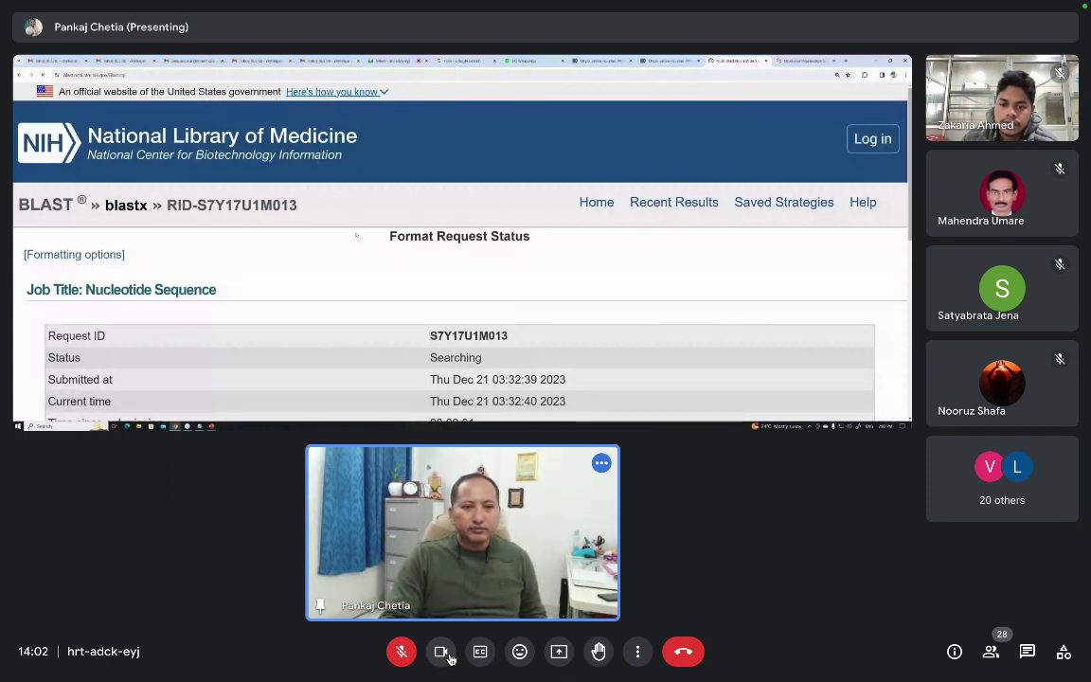
{"action": "left_click", "coordinate": [450, 658]}
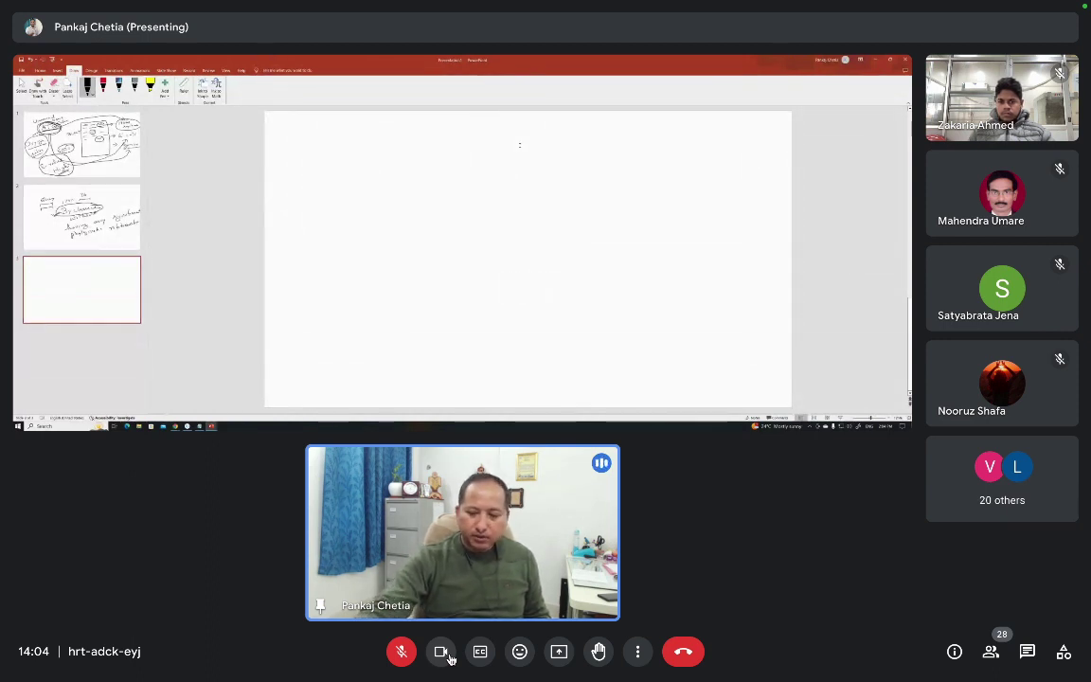
{"action": "left_click", "coordinate": [441, 652]}
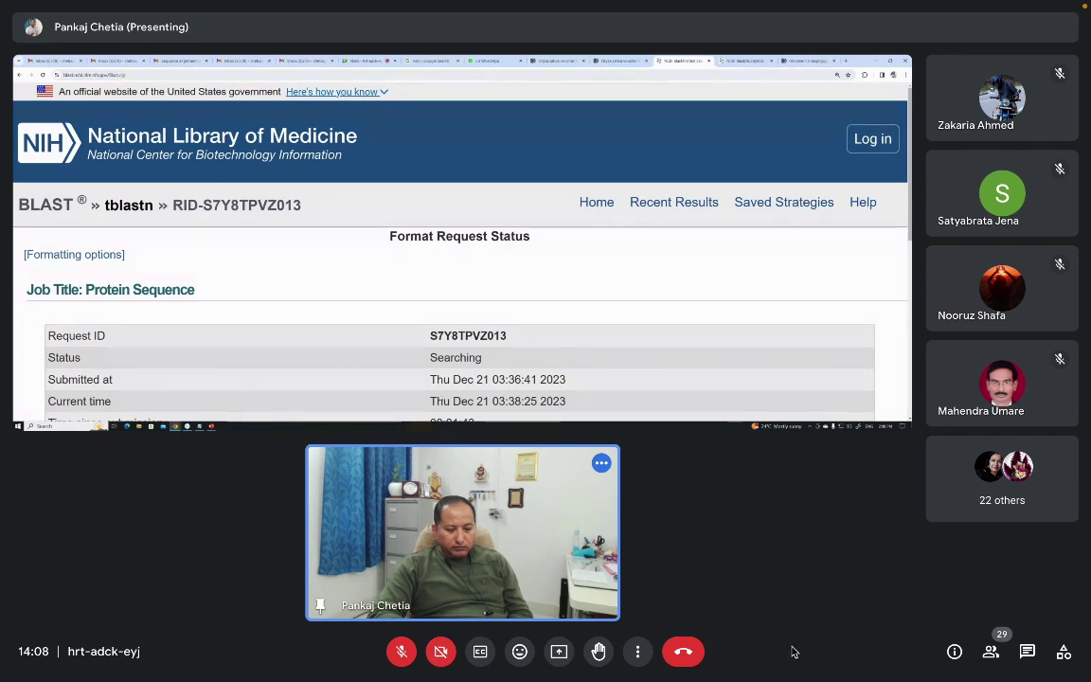
- Check the in-call messages, close them, and turn the own camera back on
{"action": "left_click", "coordinate": [1027, 652]}
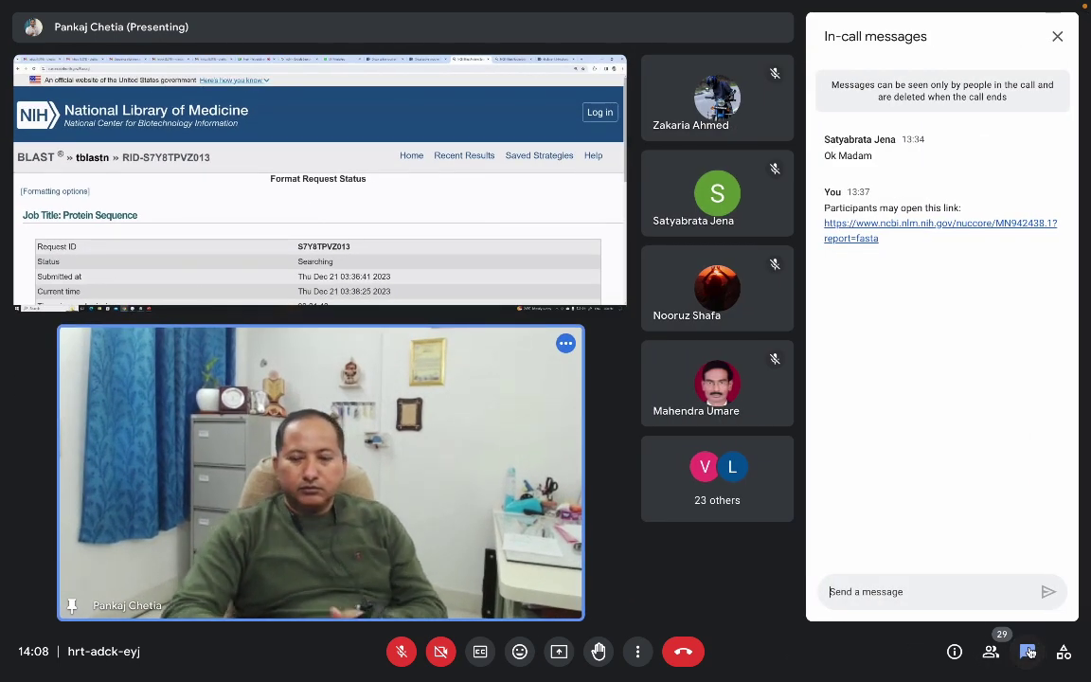
{"action": "left_click", "coordinate": [1058, 36]}
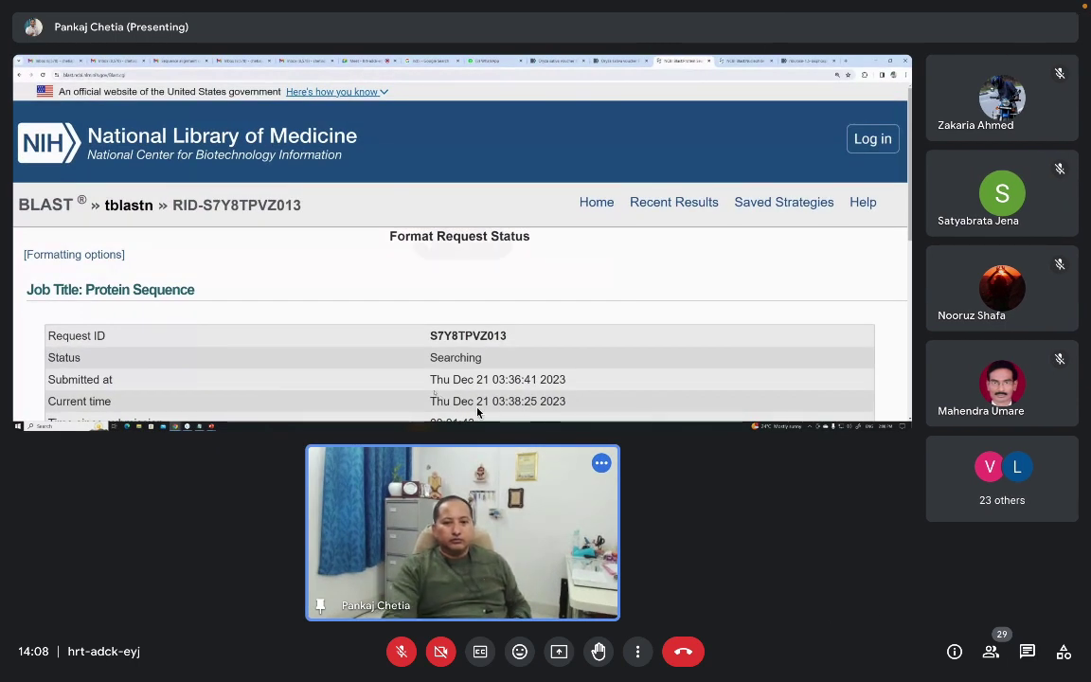
{"action": "left_click", "coordinate": [442, 652]}
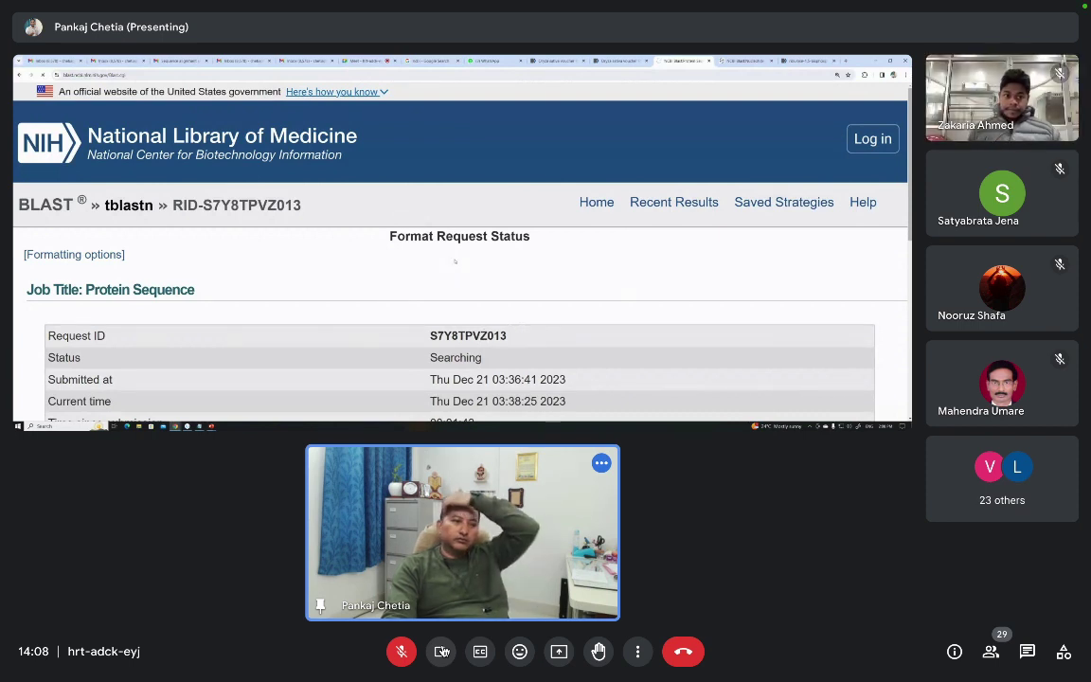
{"action": "scroll", "coordinate": [454, 261], "scroll_direction": "down", "scroll_amount": 2}
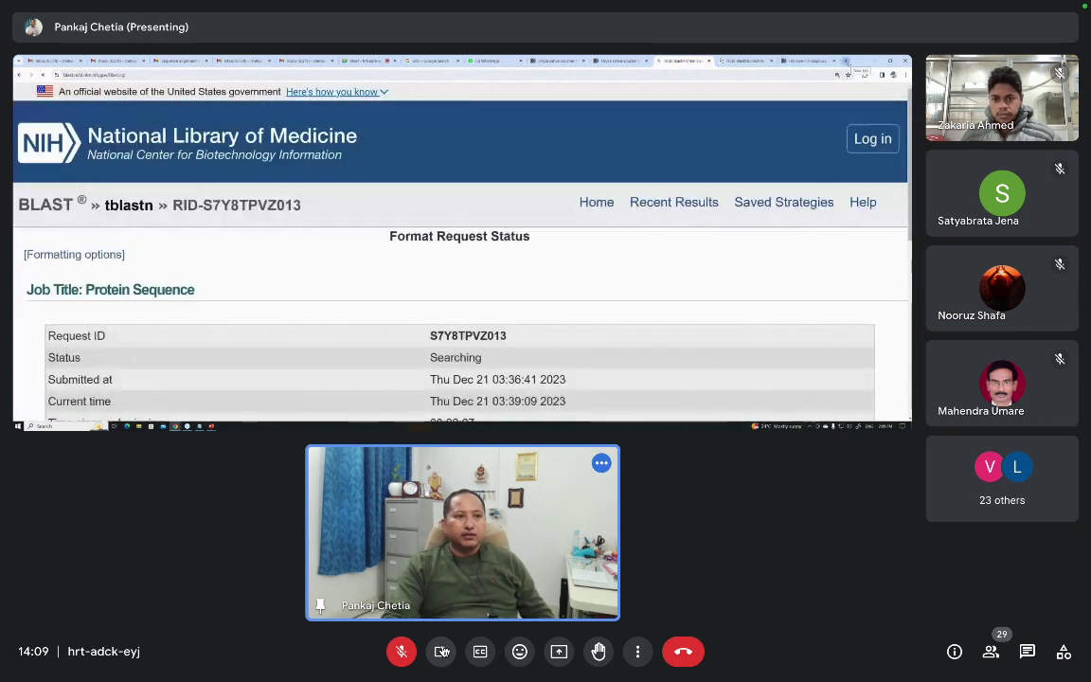
- Search the web for "ebi clustal" in a new browser tab and open the ClustalW2 - Multiple Sequence Alignment result
{"action": "key", "text": "ctrl+t"}
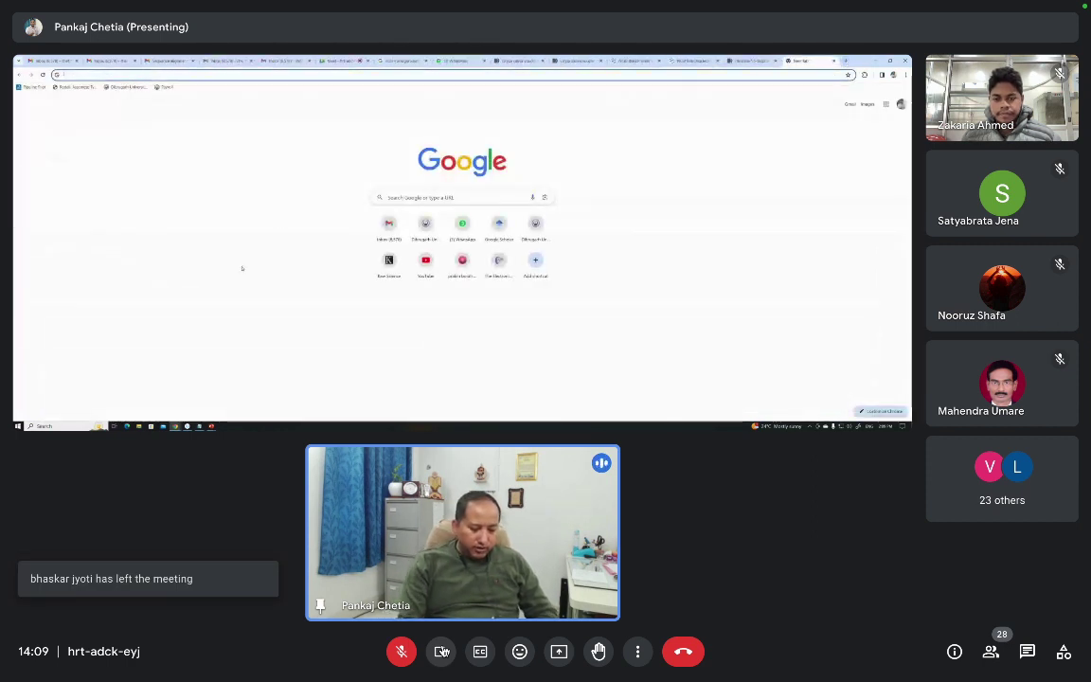
{"action": "type", "text": "ebi cl"}
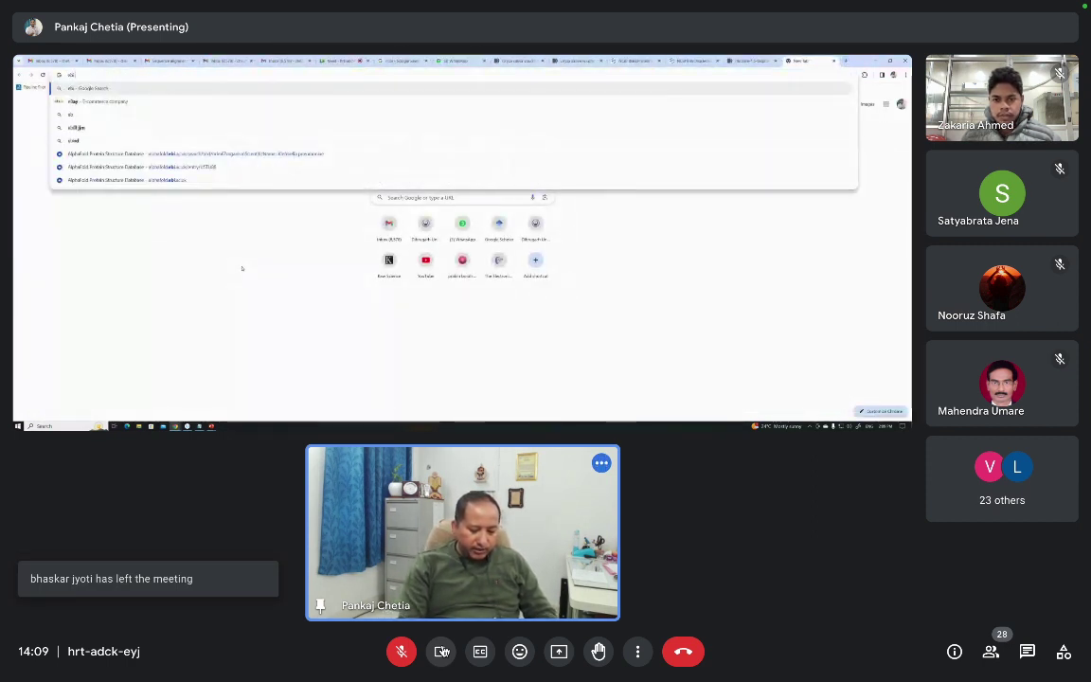
{"action": "type", "text": "ustal"}
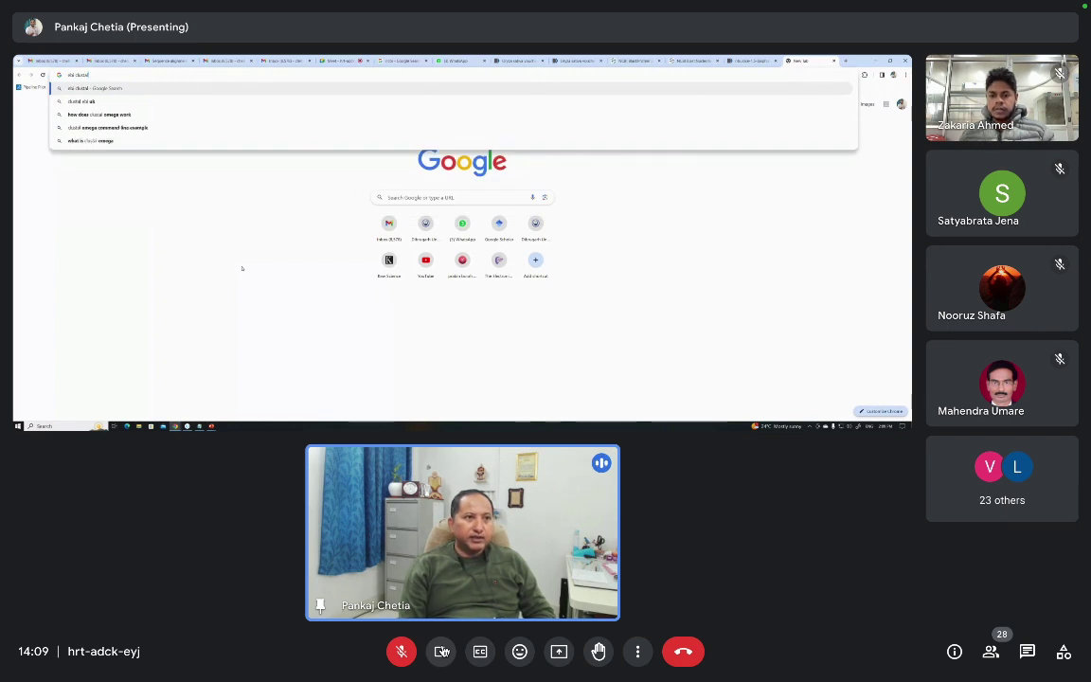
{"action": "key", "text": "Return"}
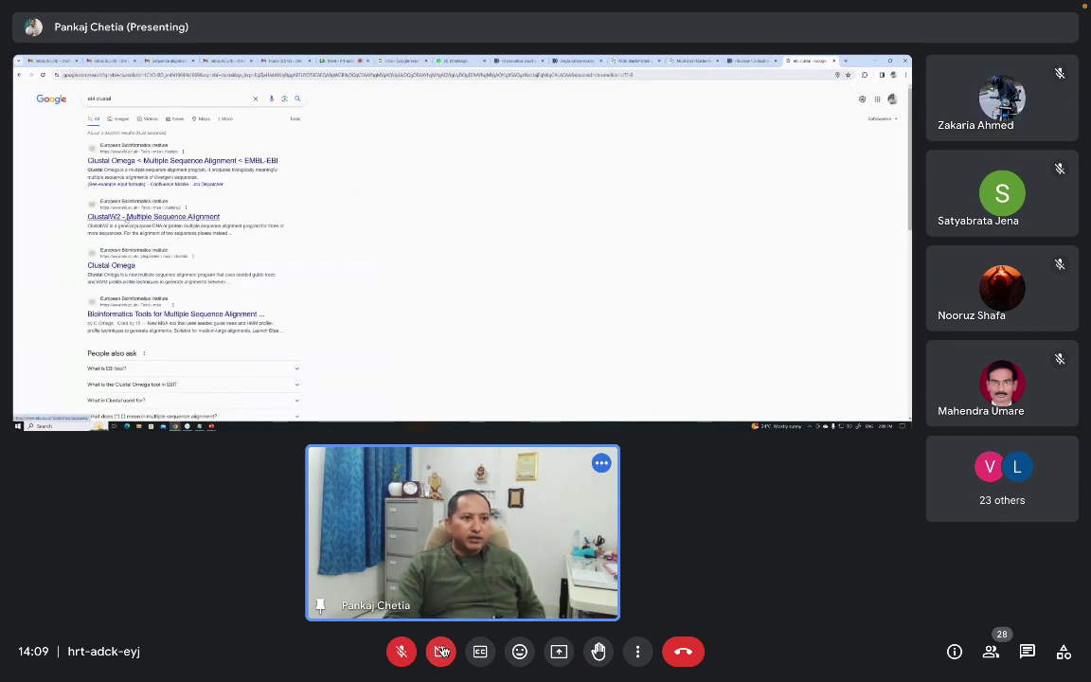
{"action": "left_click", "coordinate": [126, 218]}
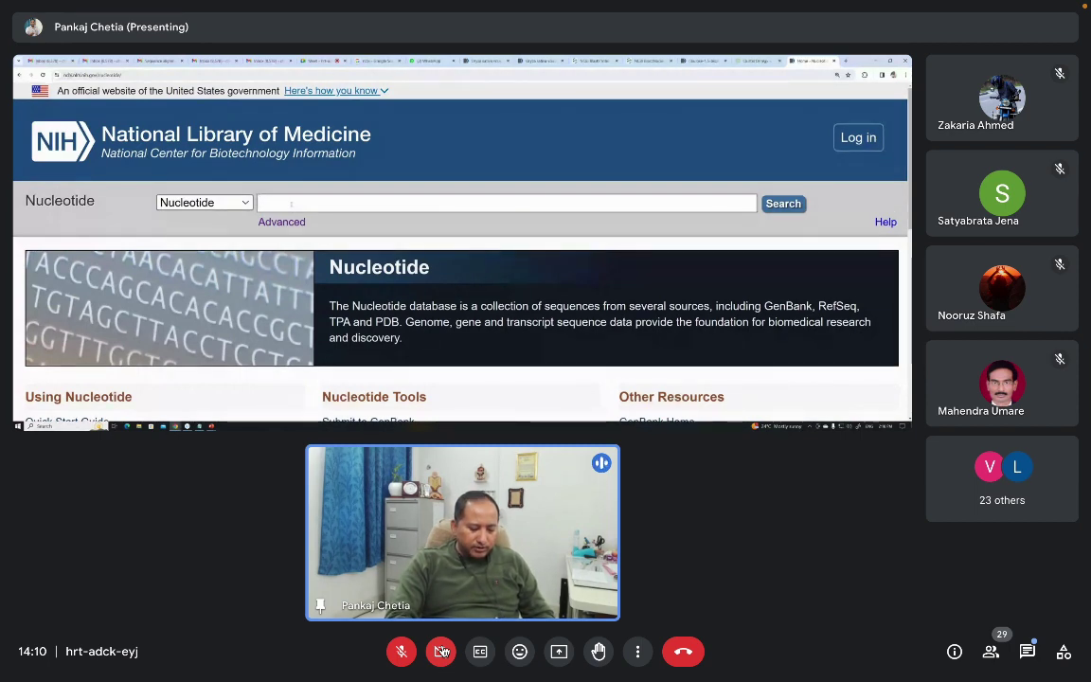
- Search the NCBI Nucleotide database for "dendrobium rbcL" and browse the listed sequence records
{"action": "type", "text": "den"}
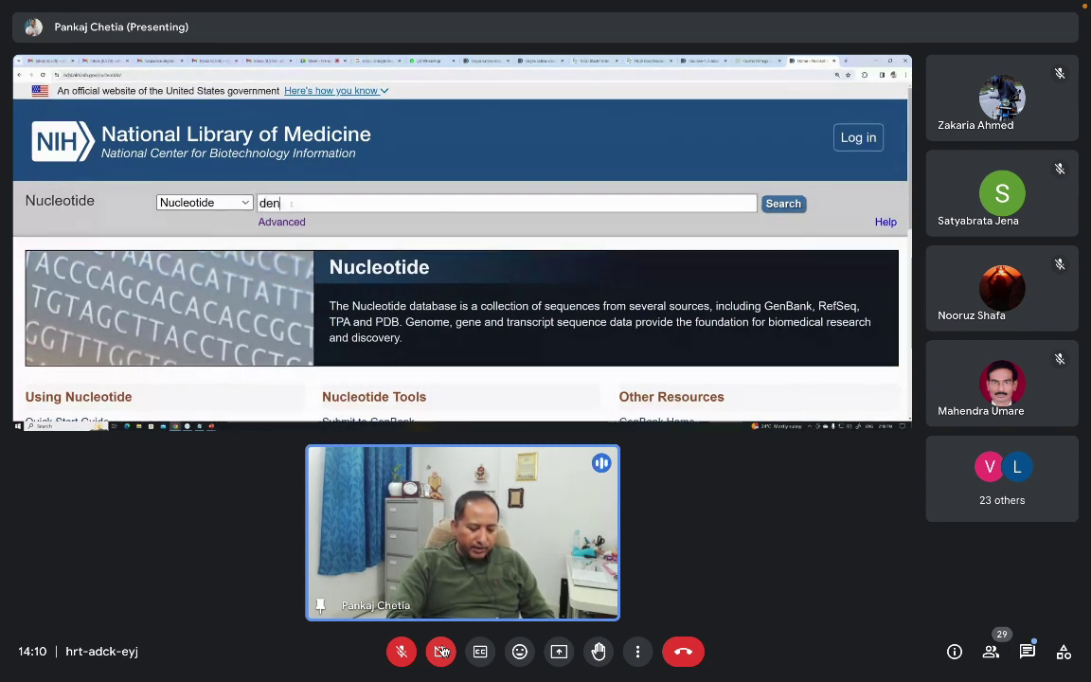
{"action": "type", "text": "dro"}
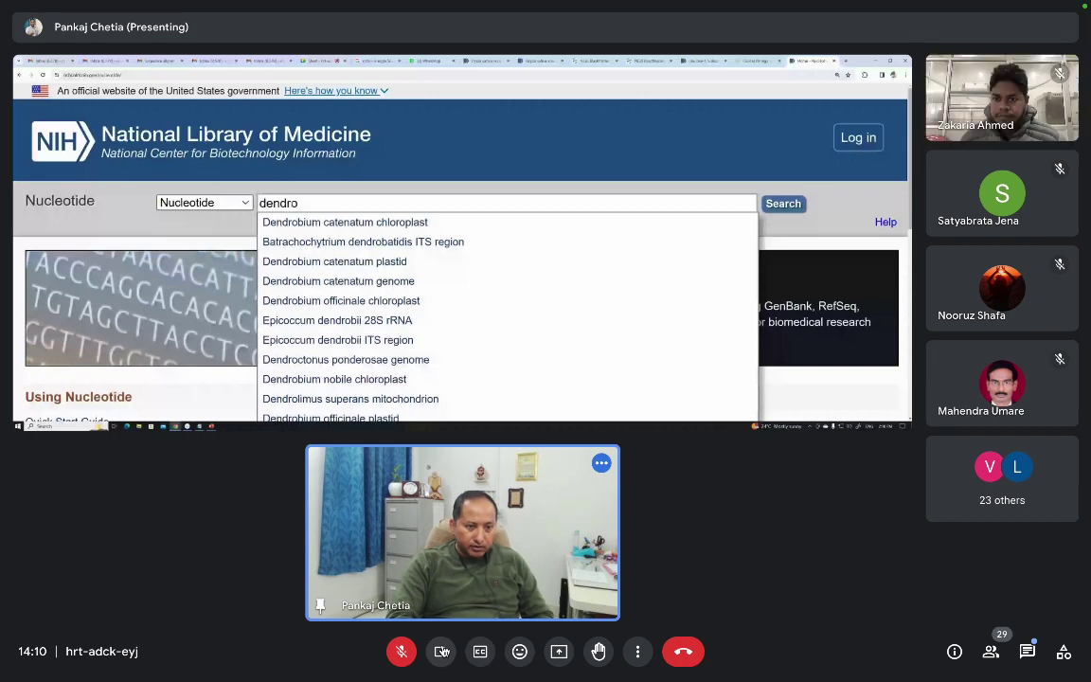
{"action": "type", "text": "bium rbcL"}
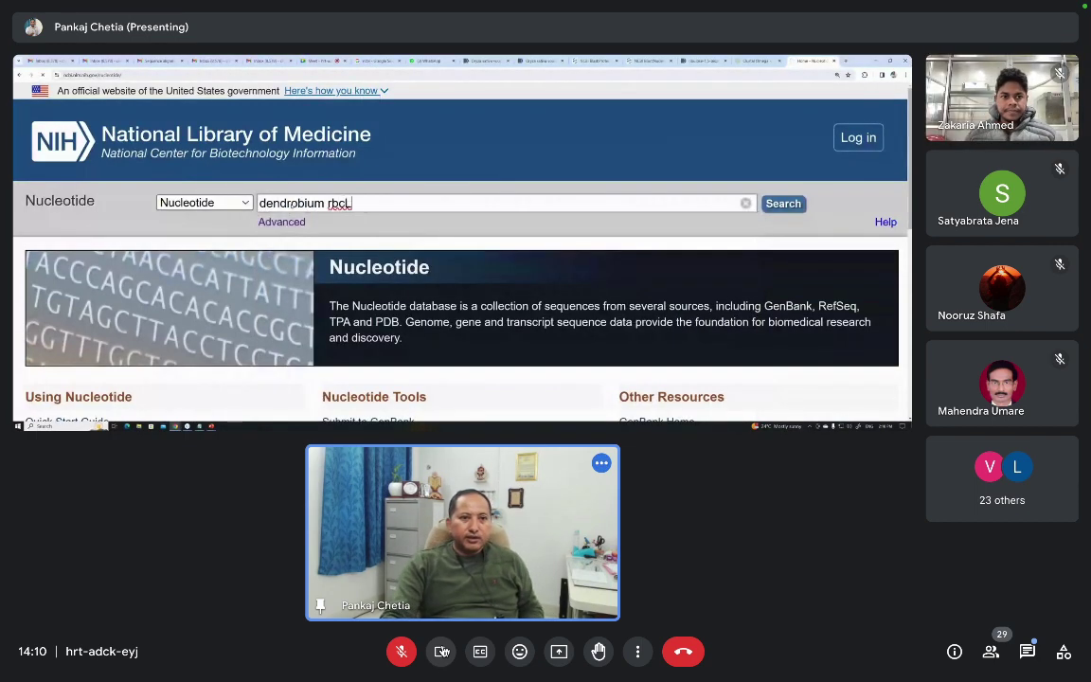
{"action": "key", "text": "Return"}
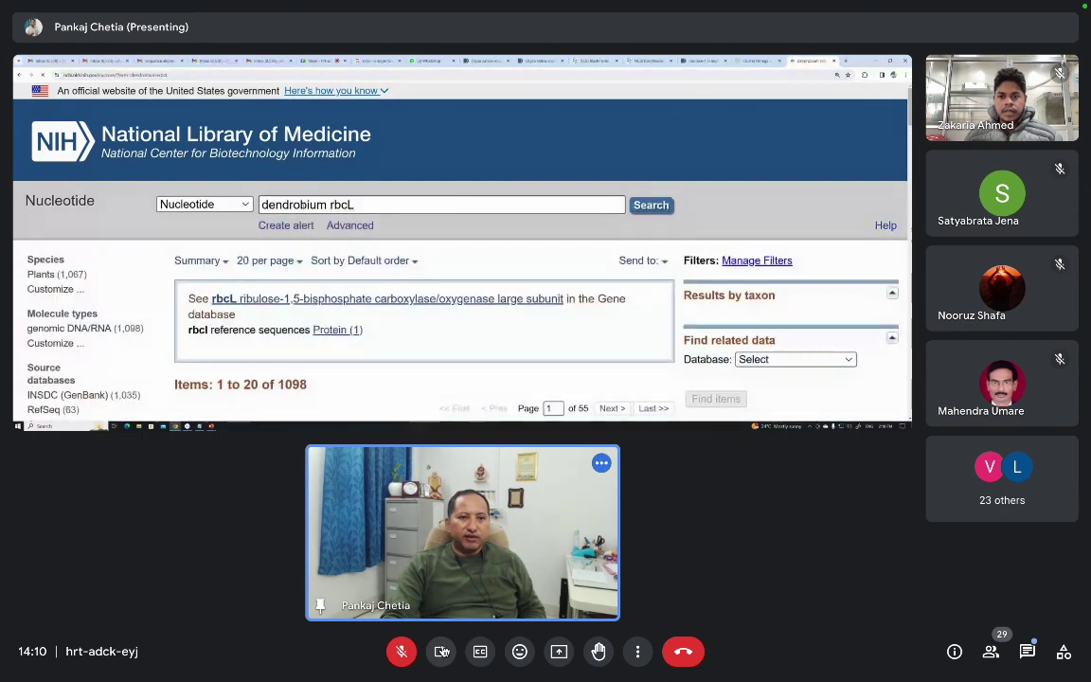
{"action": "scroll", "coordinate": [307, 320], "scroll_direction": "down", "scroll_amount": 1}
{"action": "scroll", "coordinate": [307, 320], "scroll_direction": "down", "scroll_amount": 5}
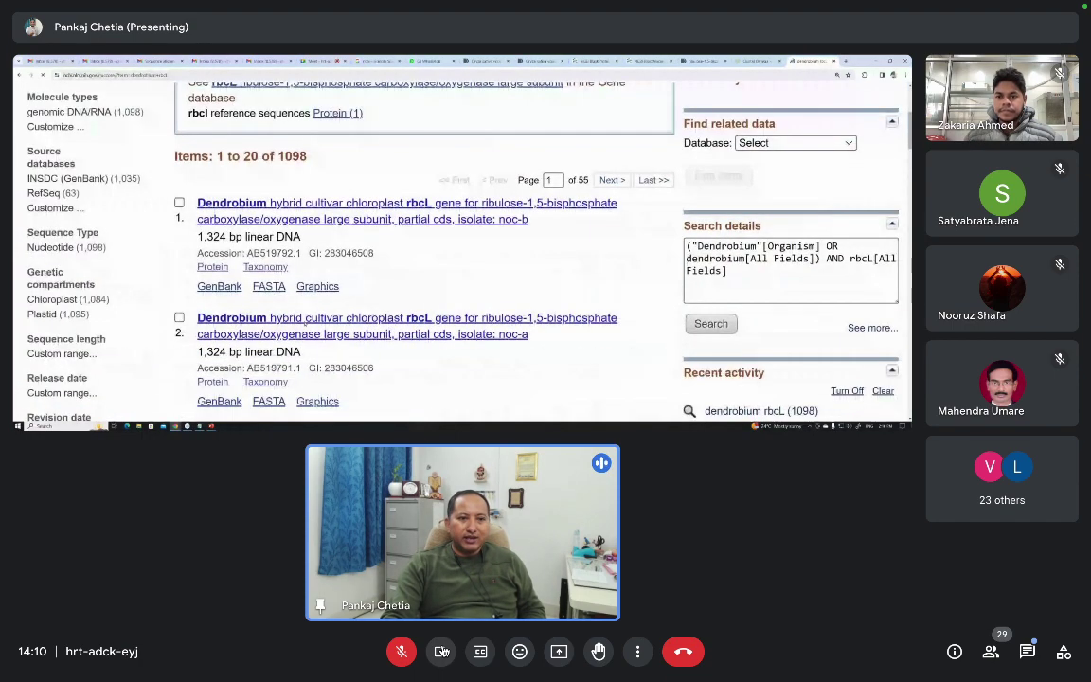
{"action": "scroll", "coordinate": [252, 329], "scroll_direction": "down", "scroll_amount": 2}
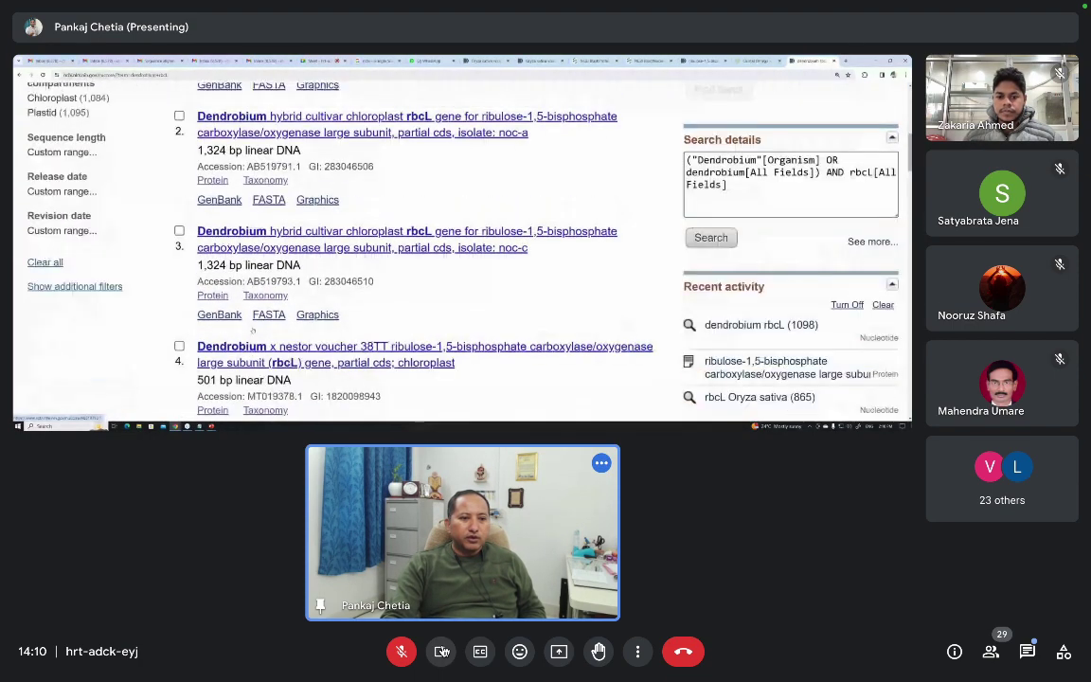
{"action": "scroll", "coordinate": [322, 341], "scroll_direction": "up", "scroll_amount": 1}
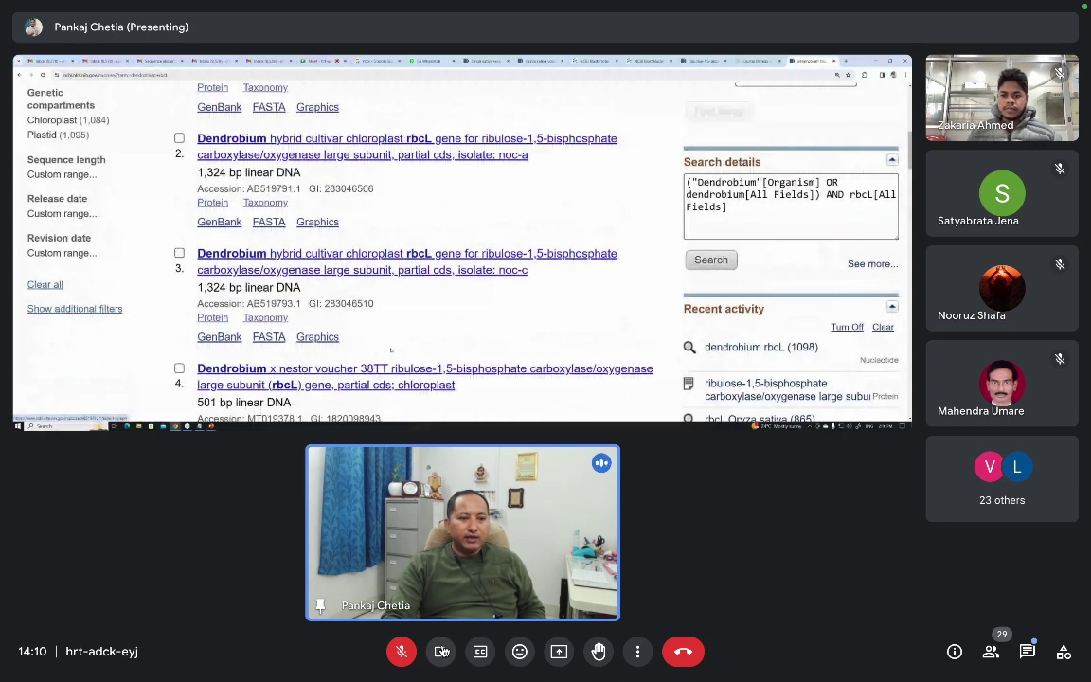
- Look further through the Dendrobium rbcL records listed in NCBI Nucleotide
{"action": "scroll", "coordinate": [390, 350], "scroll_direction": "down", "scroll_amount": 10}
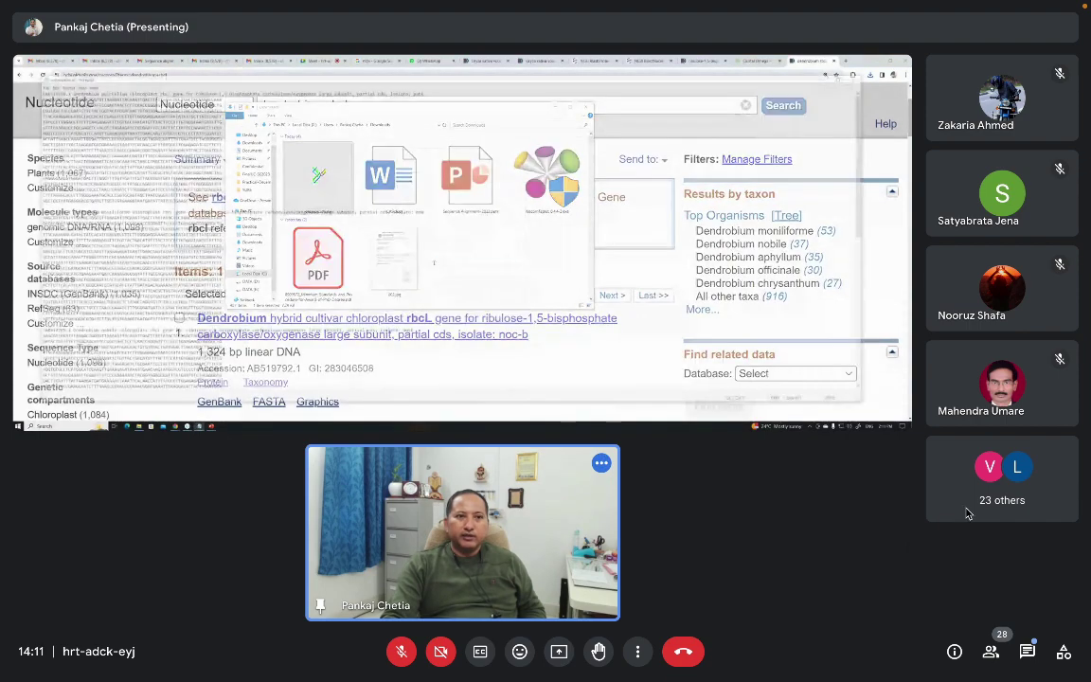
- Look through the whole list of meeting contributors and close it
{"action": "left_click", "coordinate": [991, 652]}
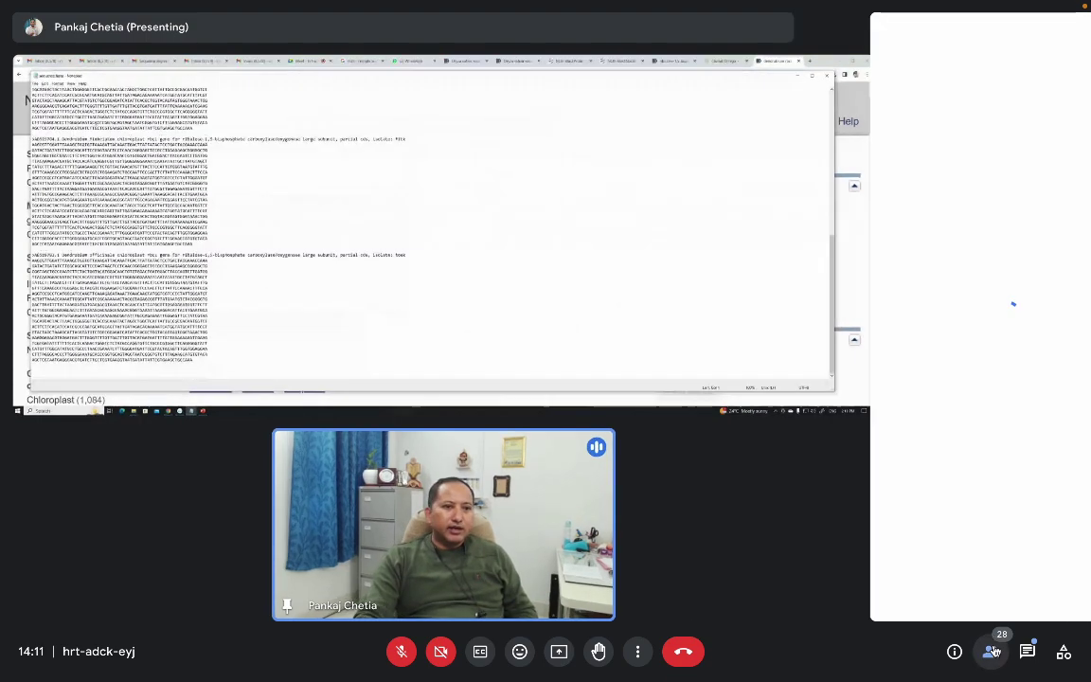
{"action": "scroll", "coordinate": [913, 529], "scroll_direction": "down", "scroll_amount": 1}
{"action": "scroll", "coordinate": [913, 529], "scroll_direction": "down", "scroll_amount": 3}
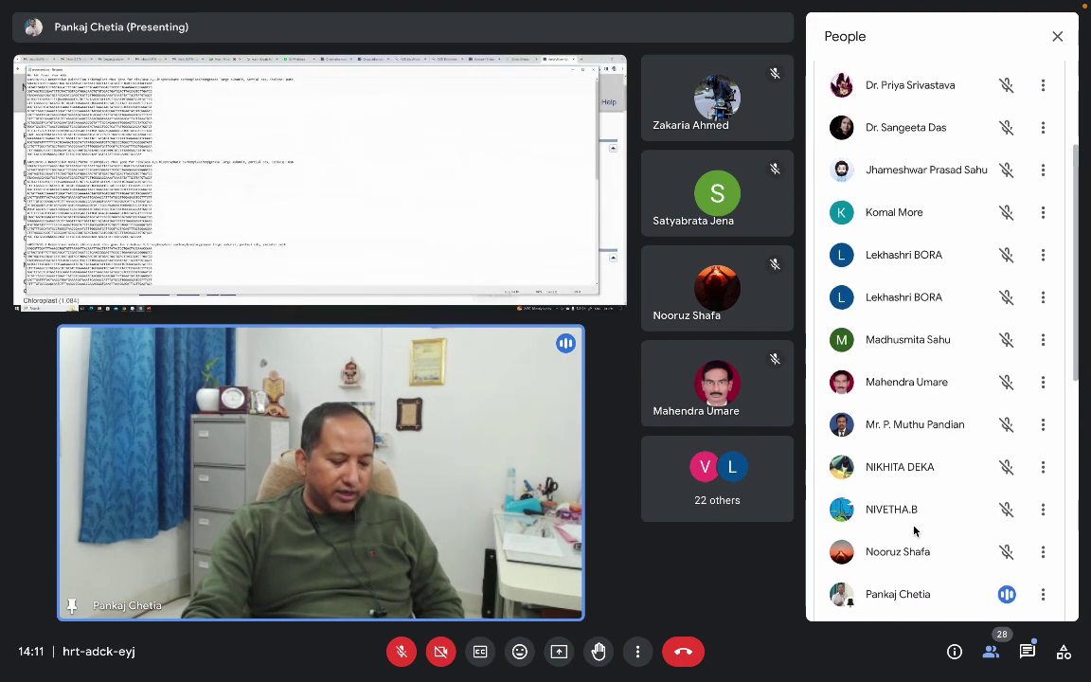
{"action": "scroll", "coordinate": [914, 530], "scroll_direction": "down", "scroll_amount": 2}
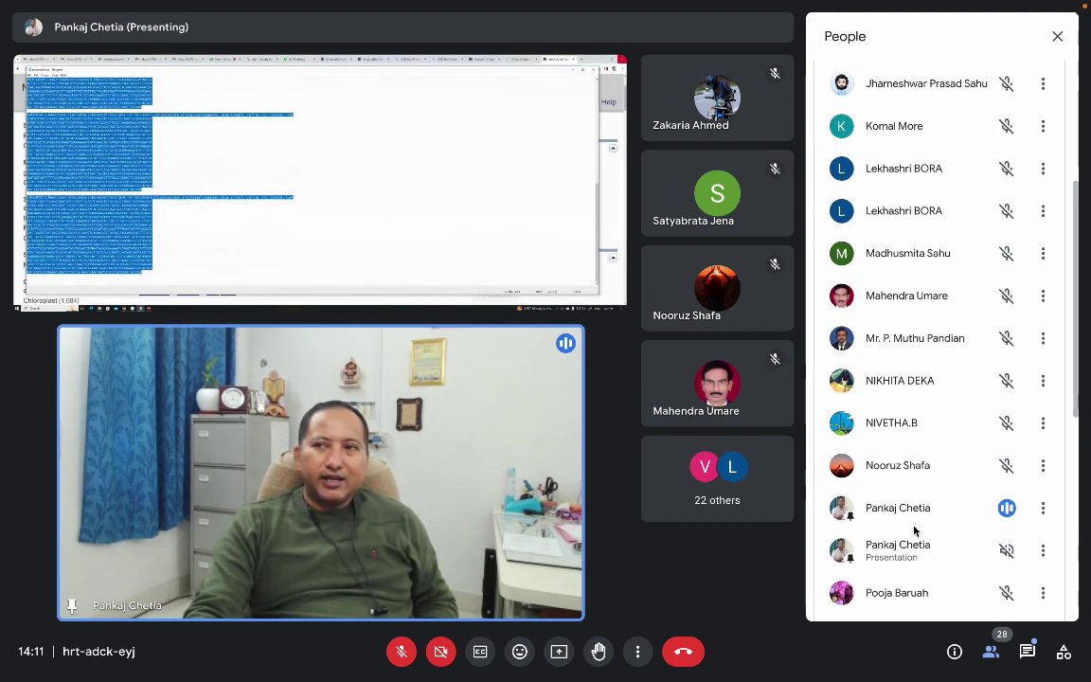
{"action": "scroll", "coordinate": [914, 530], "scroll_direction": "down", "scroll_amount": 3}
{"action": "scroll", "coordinate": [914, 530], "scroll_direction": "down", "scroll_amount": 3}
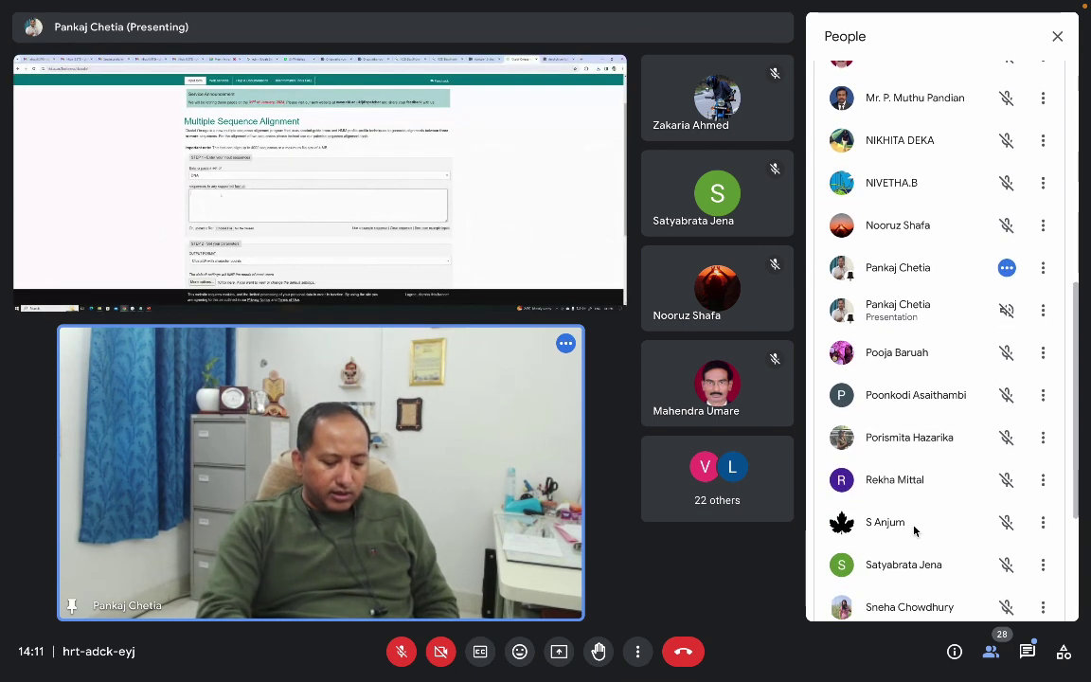
{"action": "scroll", "coordinate": [914, 530], "scroll_direction": "down", "scroll_amount": 4}
{"action": "scroll", "coordinate": [914, 531], "scroll_direction": "down", "scroll_amount": 2}
{"action": "scroll", "coordinate": [914, 531], "scroll_direction": "up", "scroll_amount": 10}
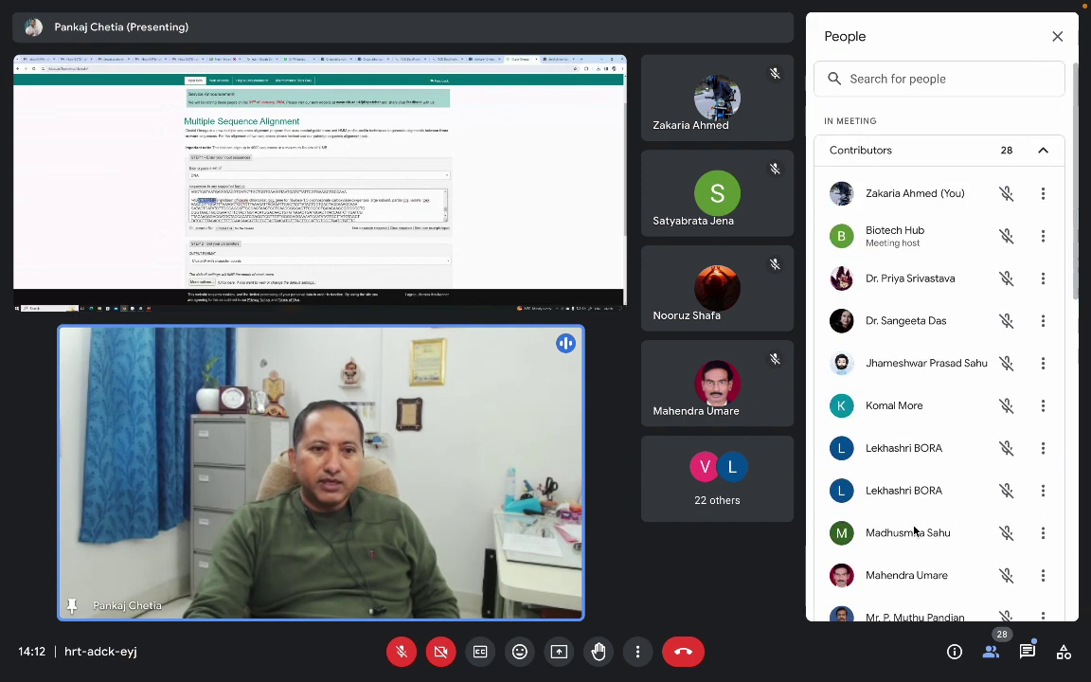
{"action": "left_click", "coordinate": [1056, 37]}
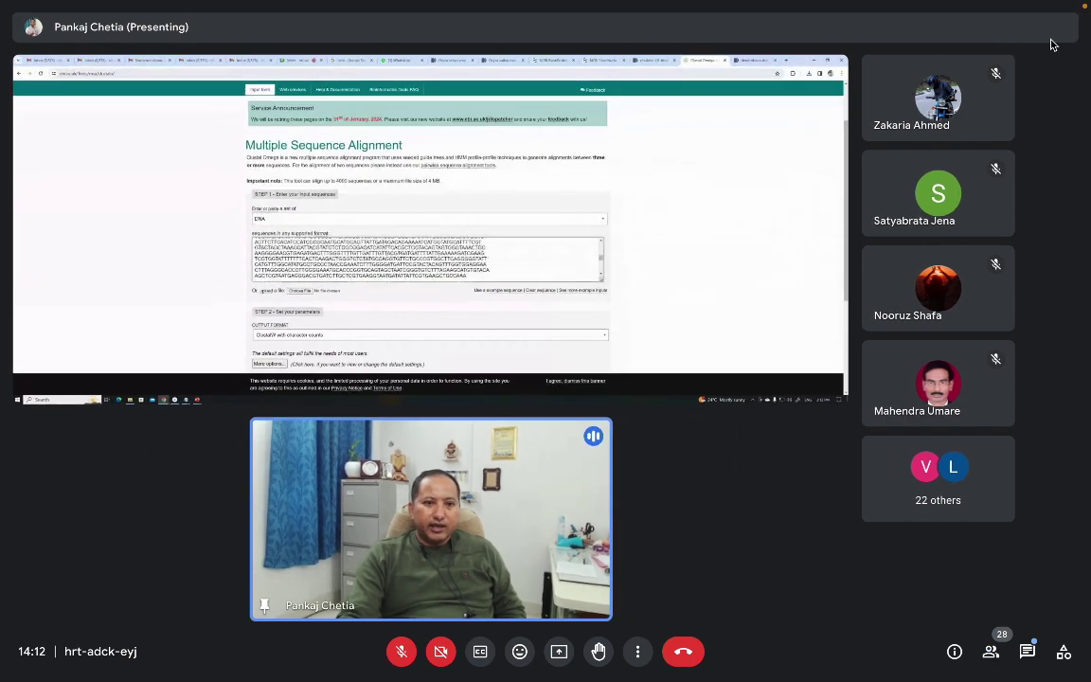
- Check the in-call messages twice during the Clustal Omega demonstration, closing them each time
{"action": "left_click", "coordinate": [1027, 650]}
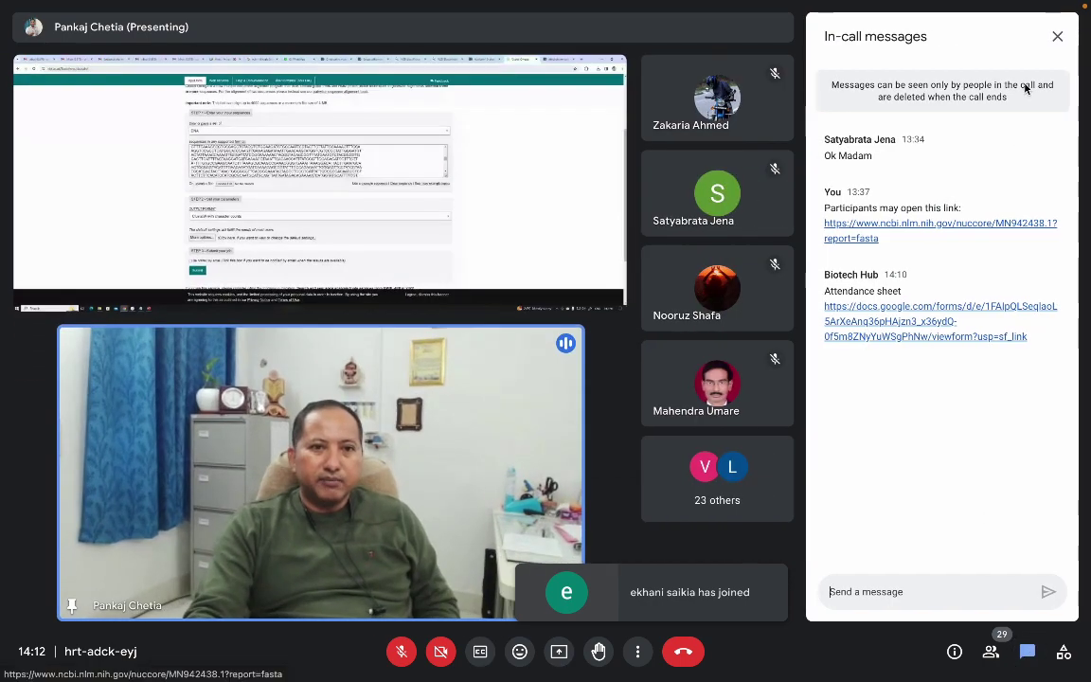
{"action": "left_click", "coordinate": [1057, 36]}
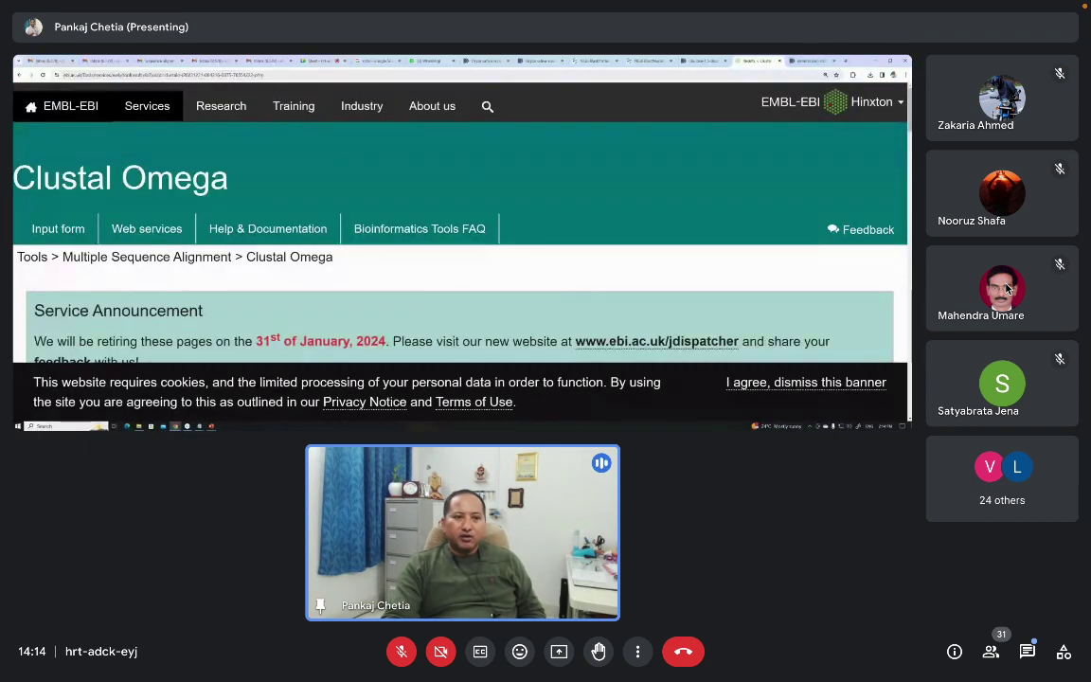
{"action": "left_click", "coordinate": [1028, 652]}
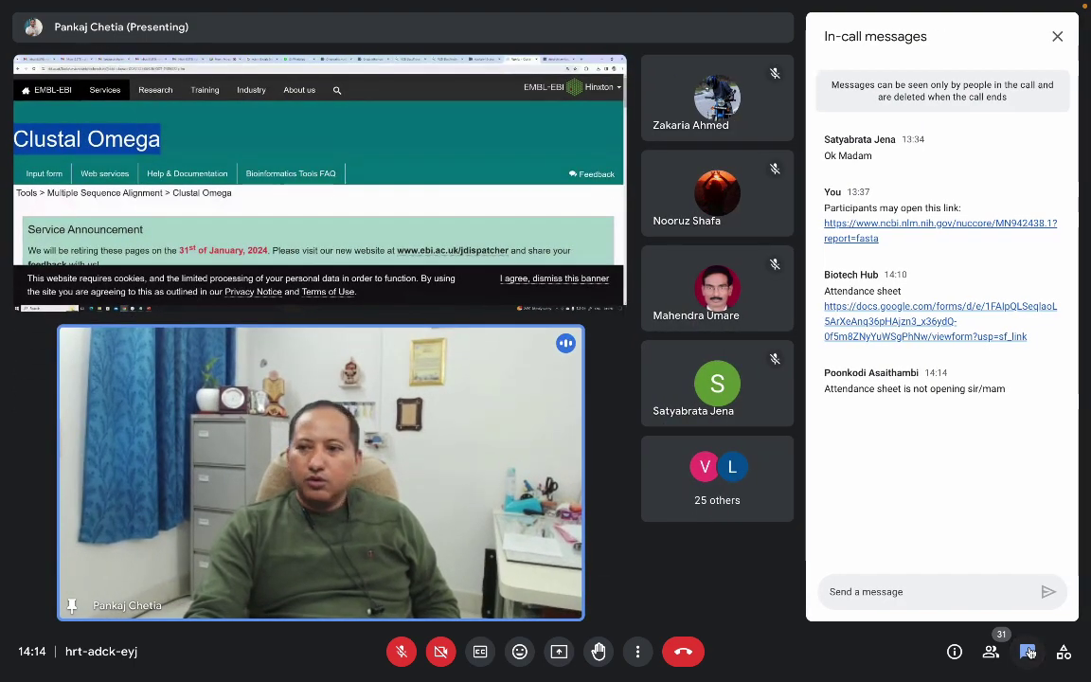
{"action": "left_click", "coordinate": [1056, 38]}
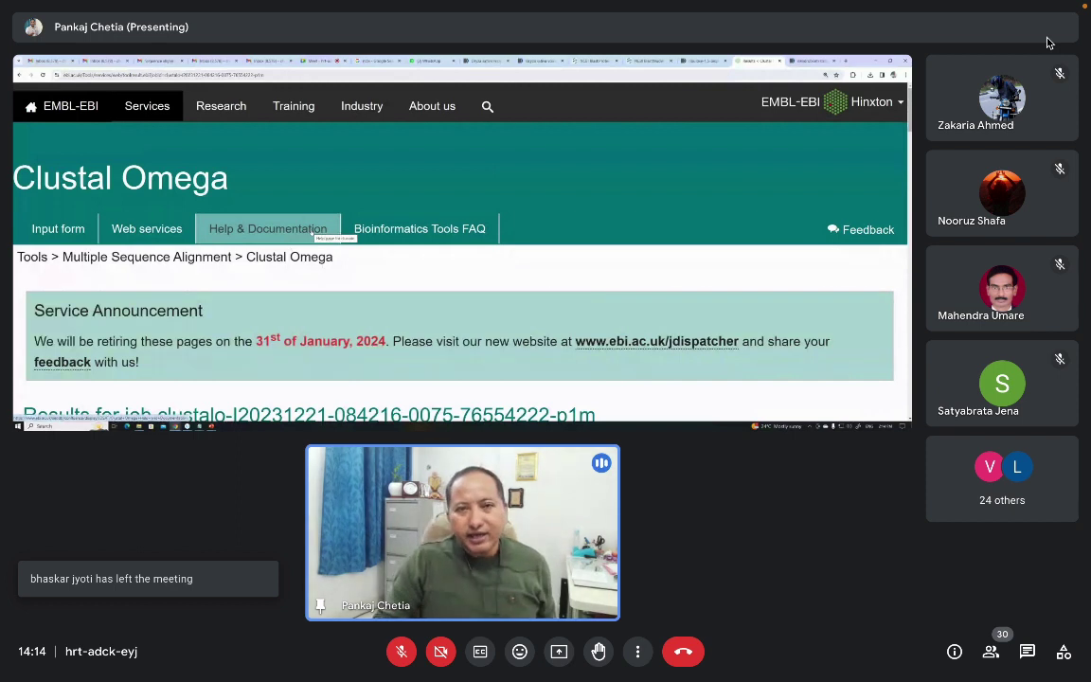
- Turn on the own camera and microphone, switch both off for a while, and turn them back on
{"action": "left_click", "coordinate": [440, 654]}
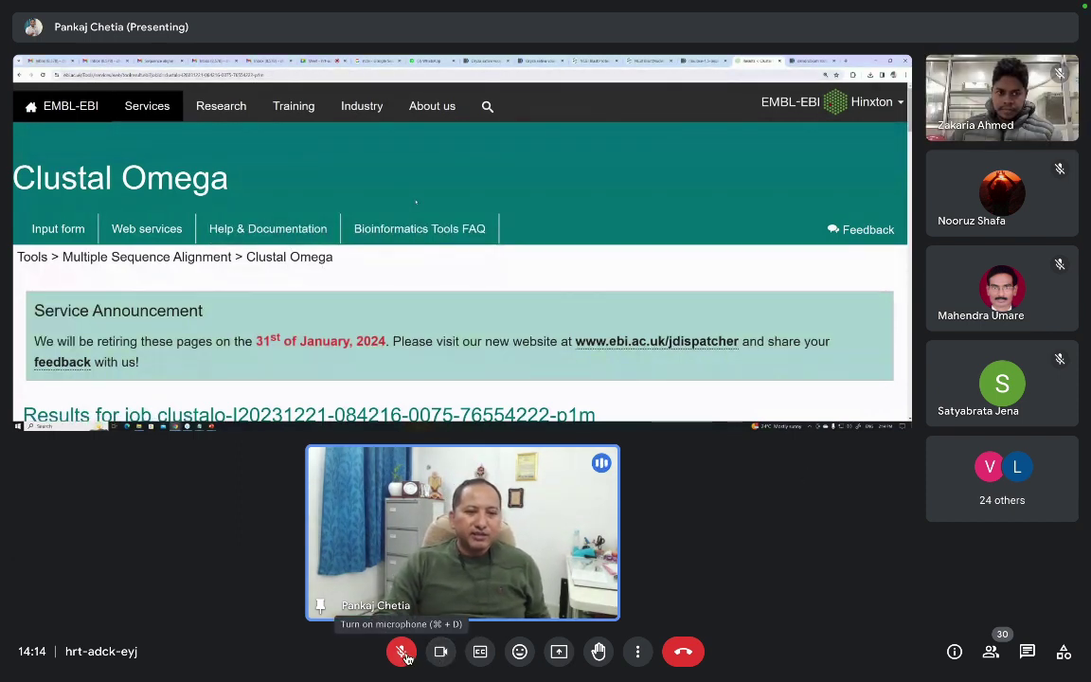
{"action": "left_click", "coordinate": [402, 653]}
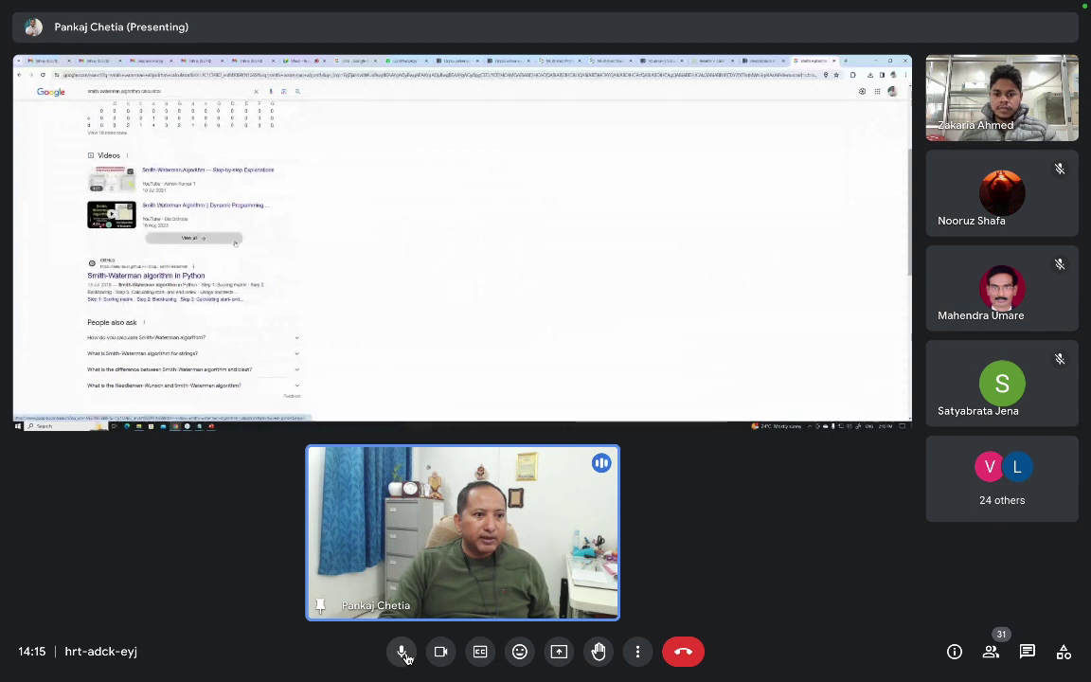
{"action": "left_click", "coordinate": [403, 654]}
{"action": "left_click", "coordinate": [441, 651]}
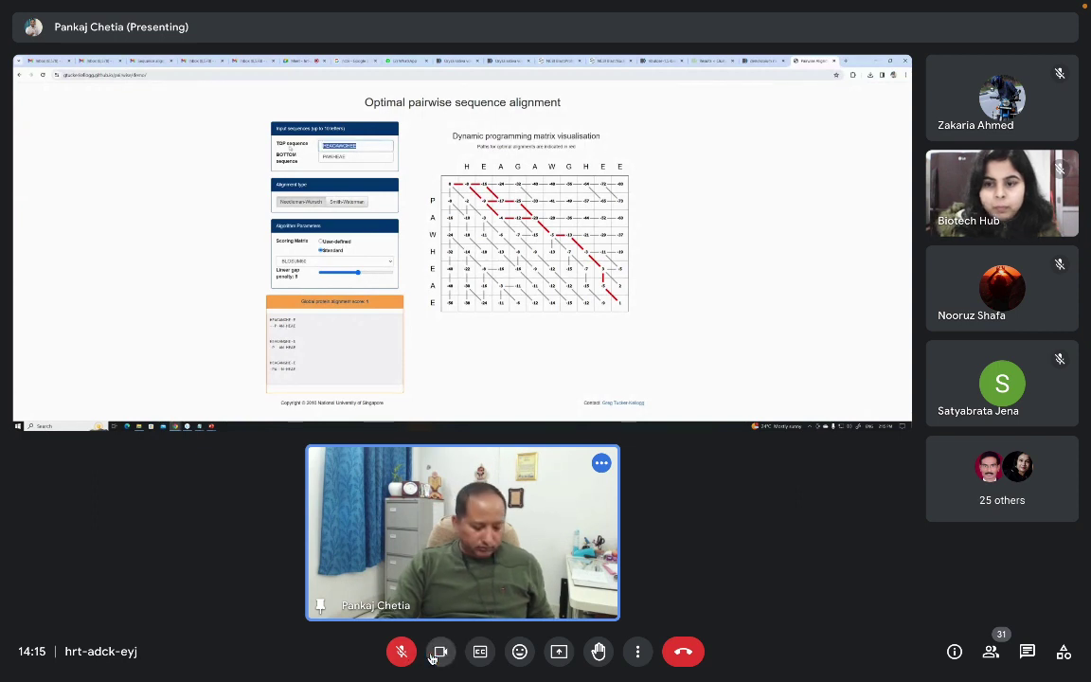
{"action": "left_click", "coordinate": [409, 657]}
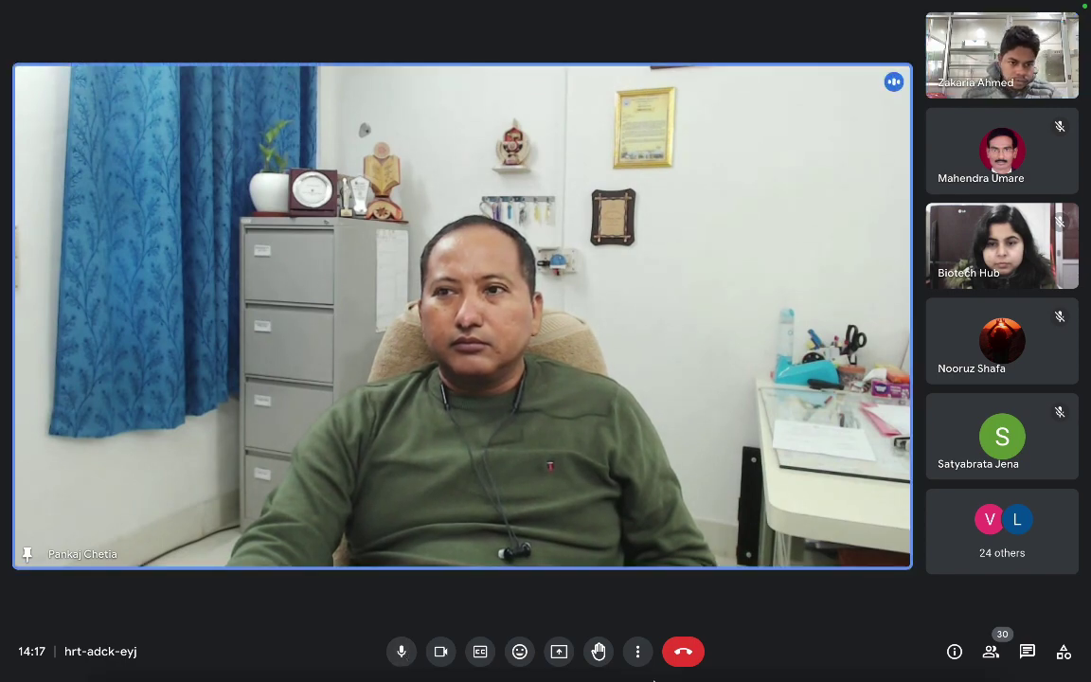
- Read the in-call messages during the closing discussion and close them
{"action": "left_click", "coordinate": [1027, 652]}
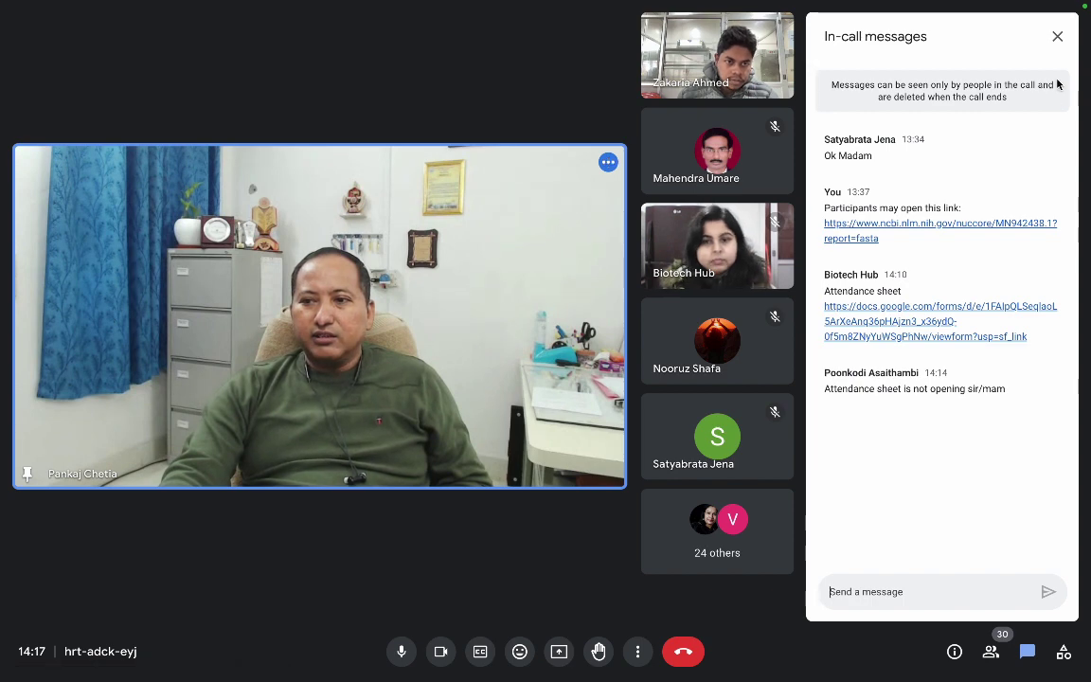
{"action": "left_click", "coordinate": [1058, 37]}
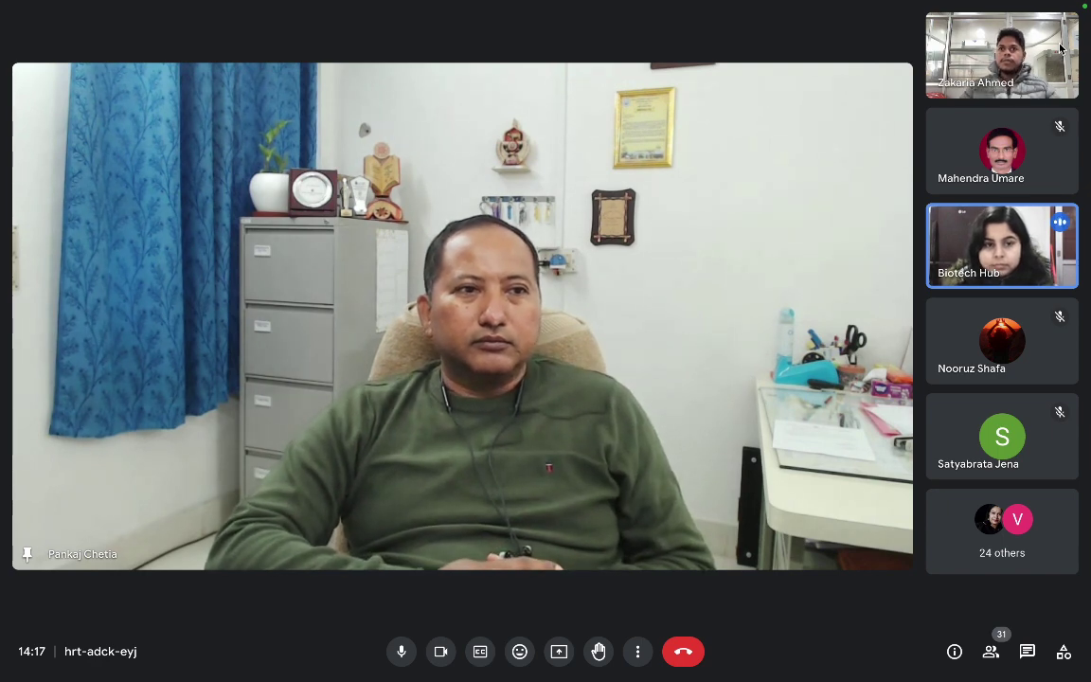
- Mute the own microphone and lower the computer's sound volume to about a third
{"action": "mouse_move", "coordinate": [1028, 40]}
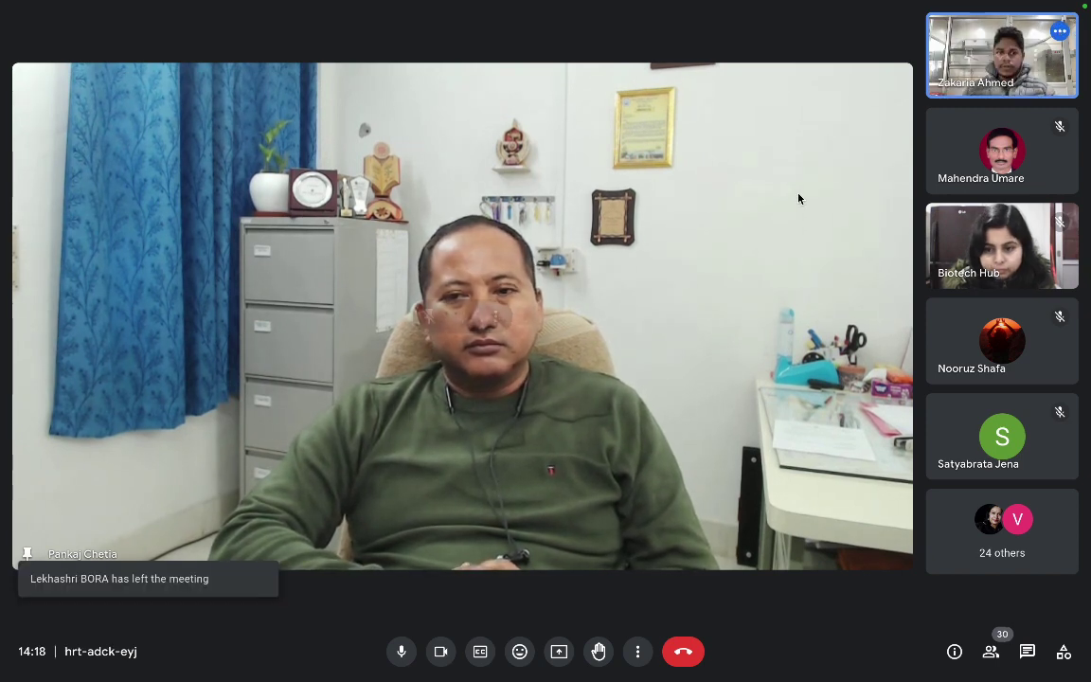
{"action": "left_click", "coordinate": [401, 653]}
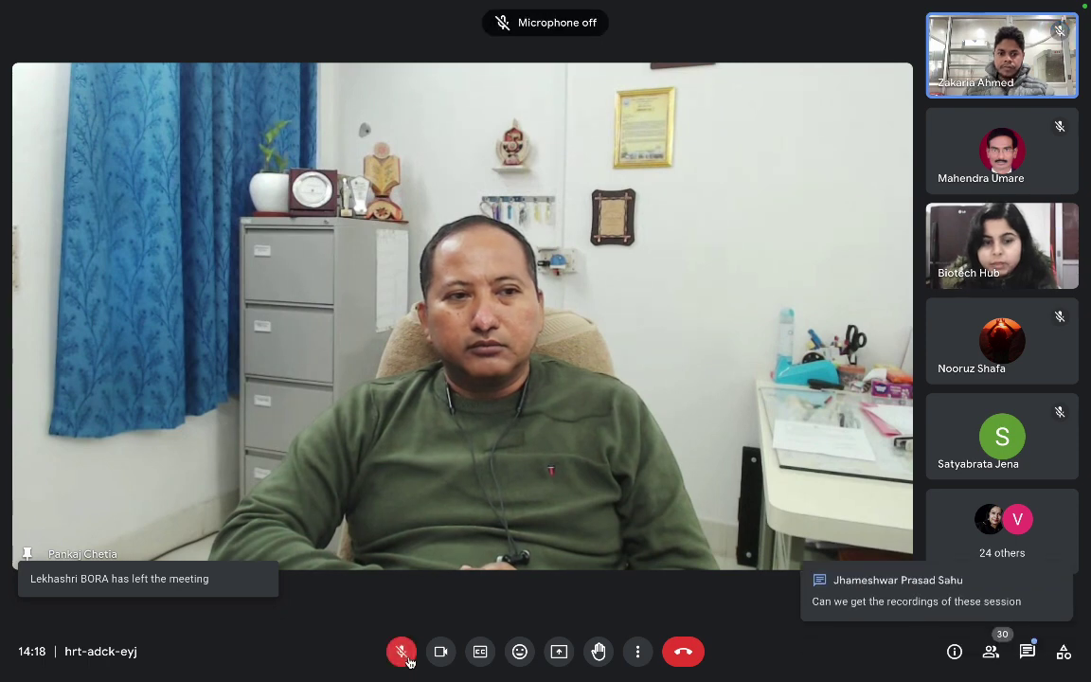
{"action": "left_click", "coordinate": [958, 8]}
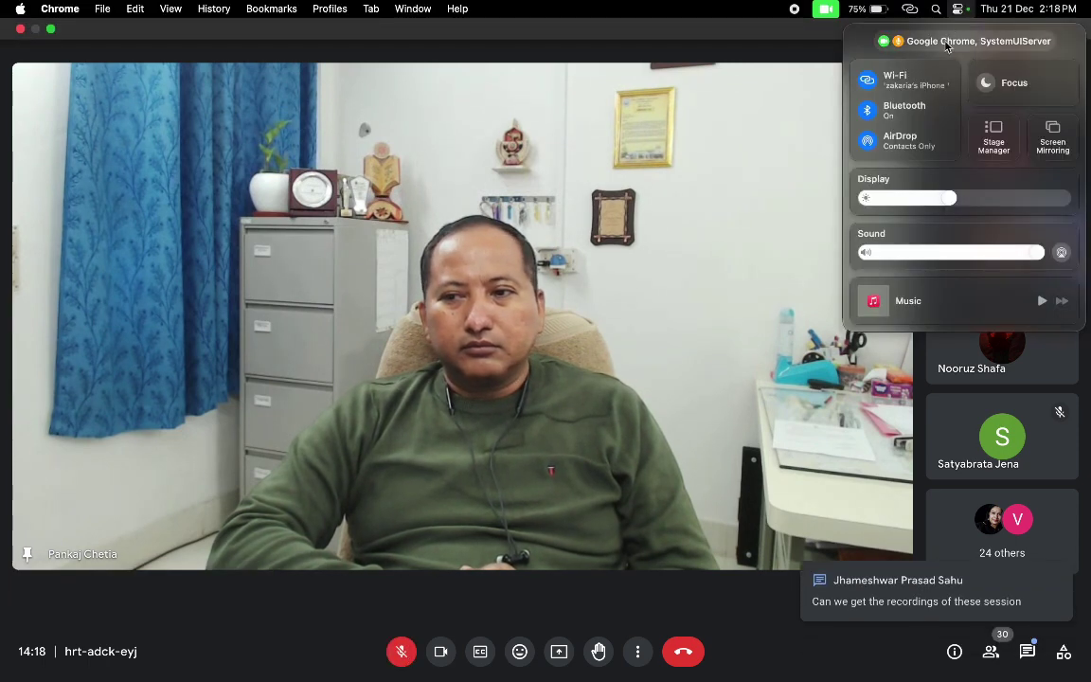
{"action": "left_click", "coordinate": [920, 253]}
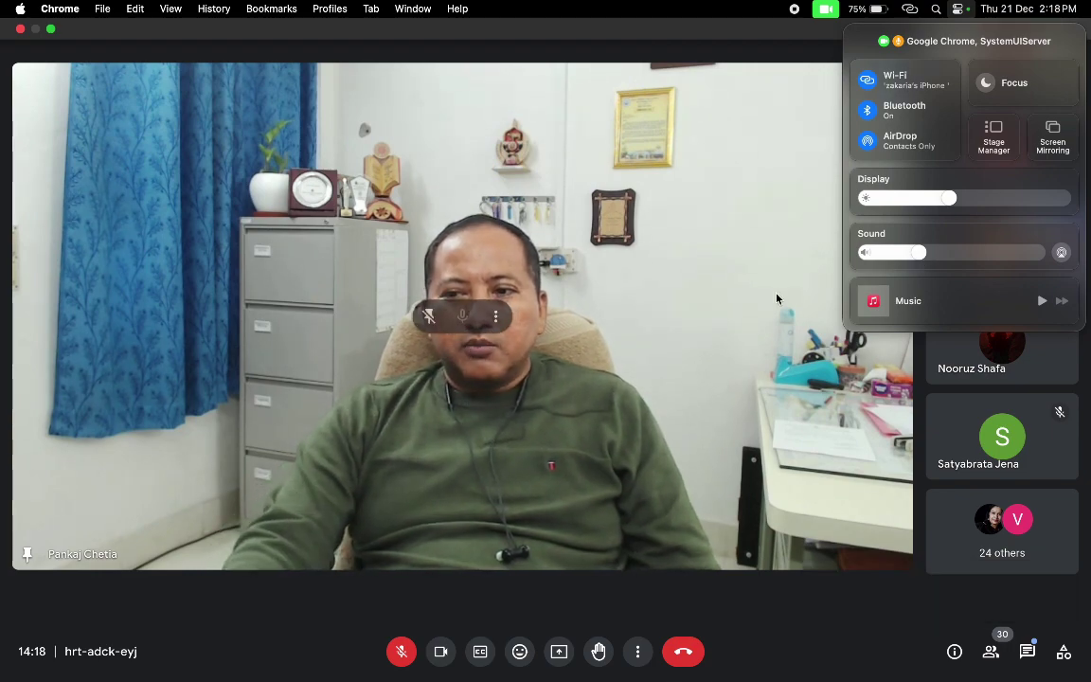
- Reply "yes" in the in-call messages to the question about the session recordings and close the chat
{"action": "left_click", "coordinate": [1025, 654]}
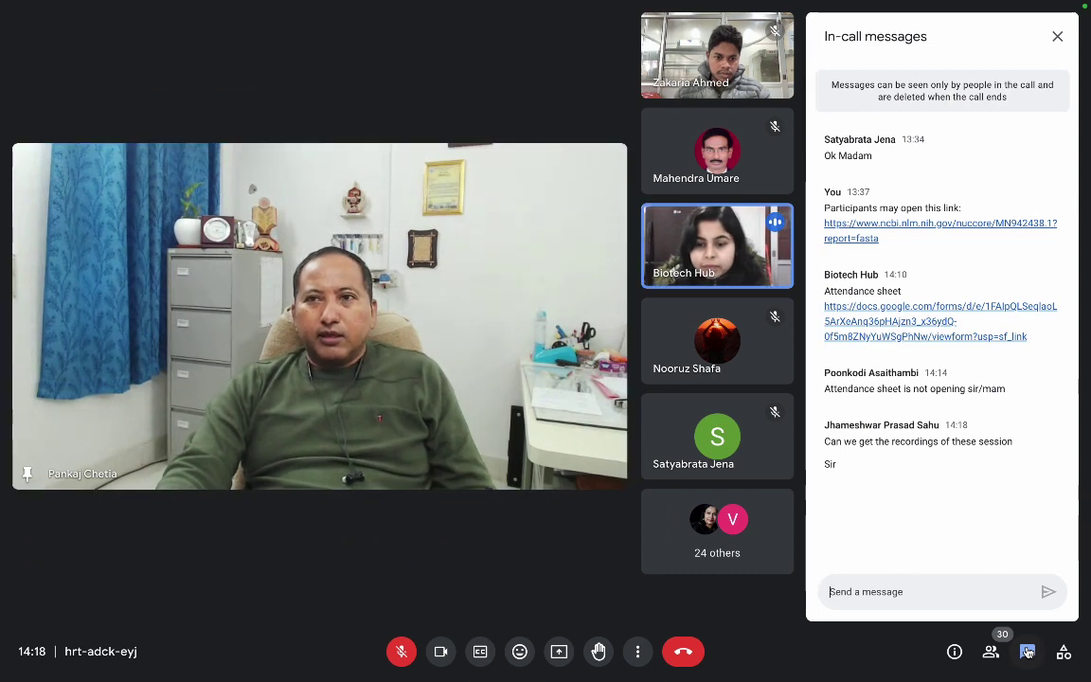
{"action": "type", "text": "yes"}
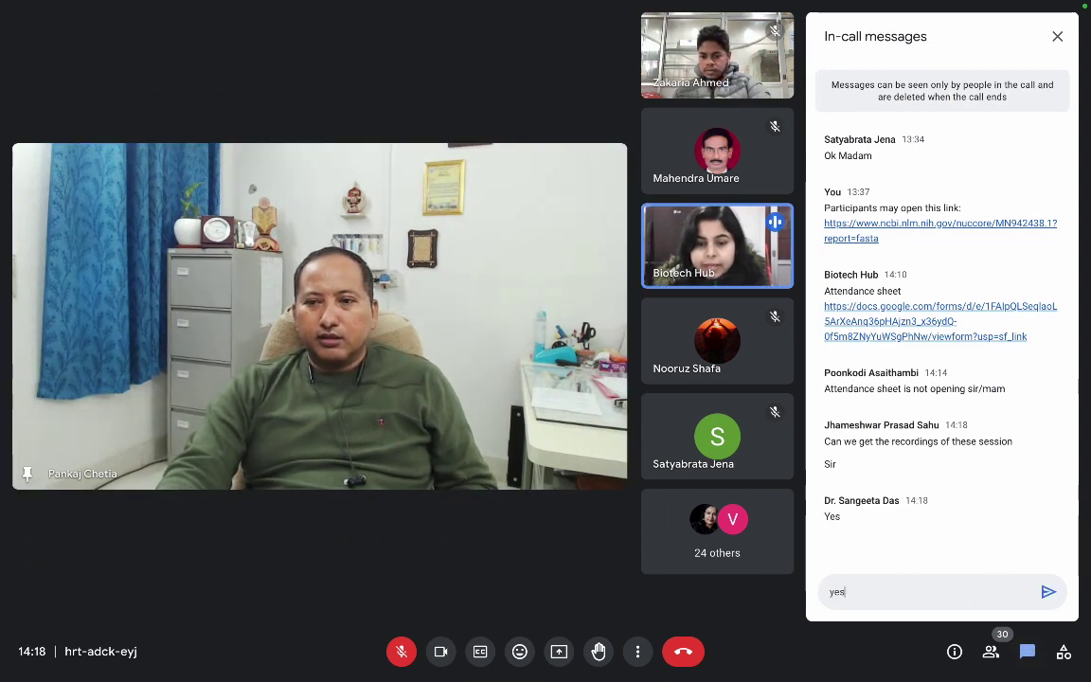
{"action": "key", "text": "Return"}
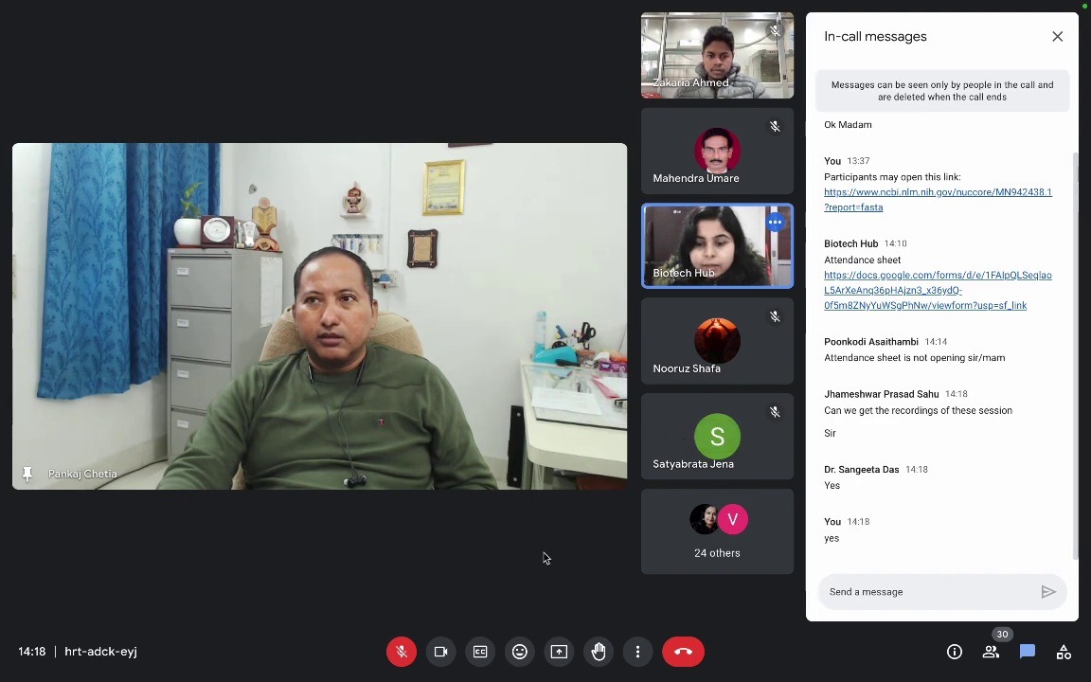
{"action": "left_click", "coordinate": [1058, 36]}
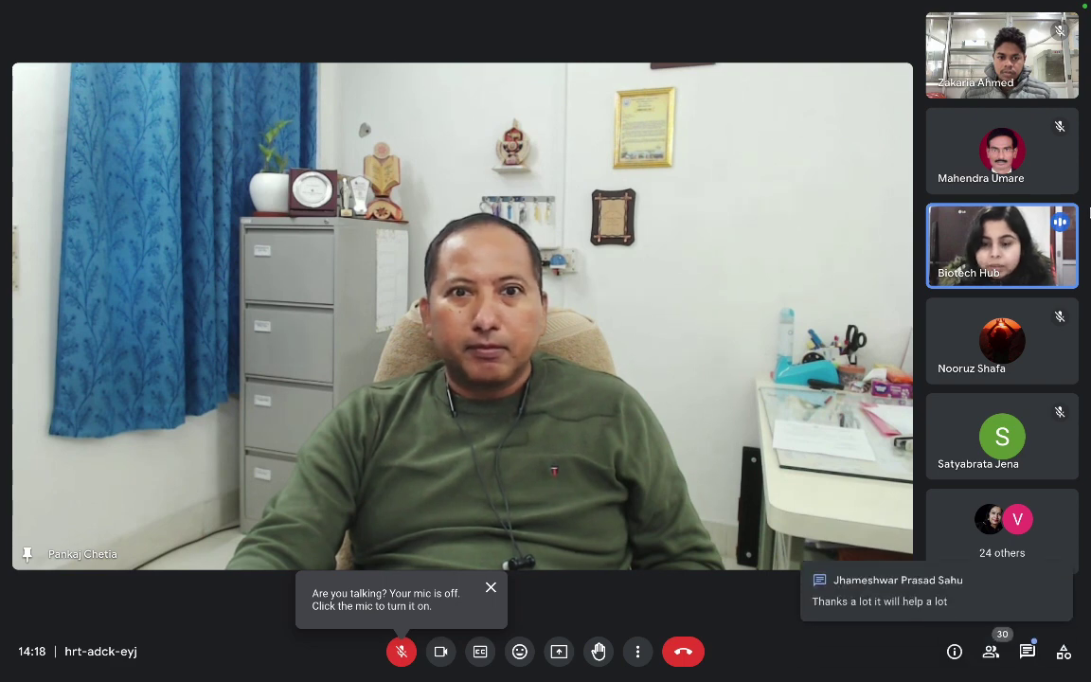
- Unmute the own microphone and raise the computer's sound volume to the maximum
{"action": "left_click", "coordinate": [402, 651]}
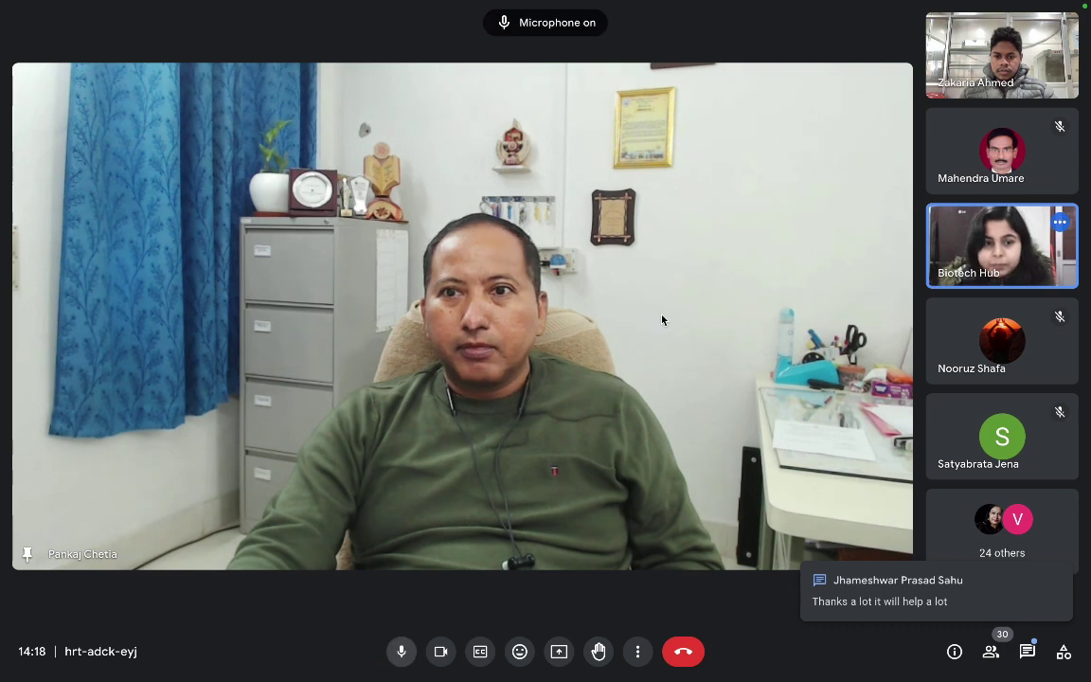
{"action": "mouse_move", "coordinate": [999, 16]}
{"action": "left_click", "coordinate": [962, 11]}
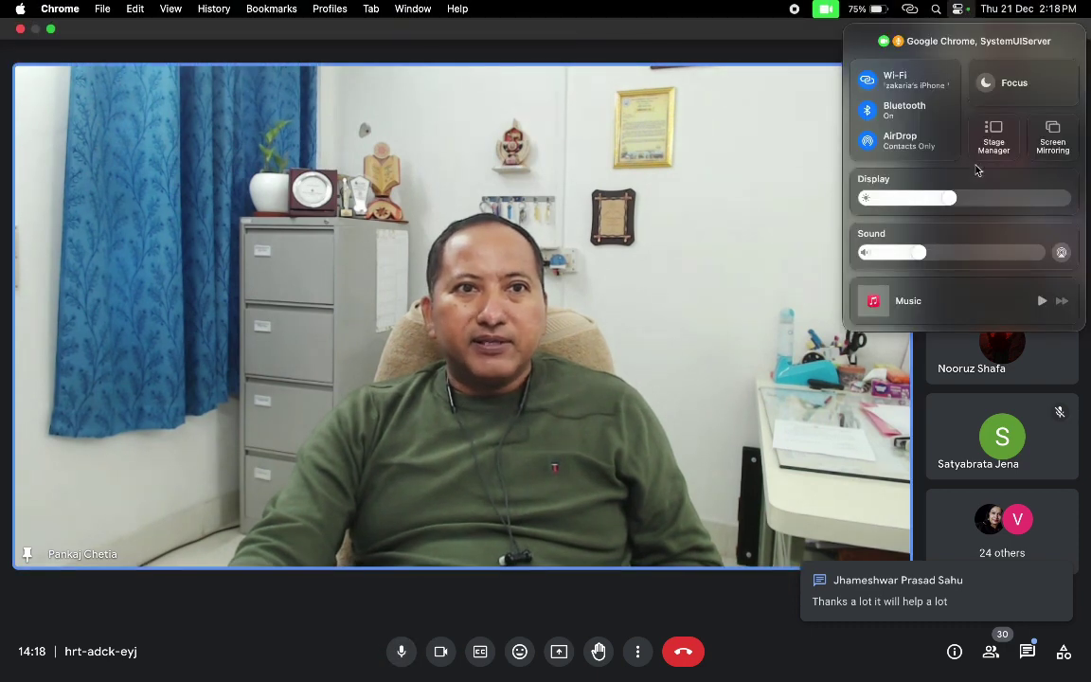
{"action": "left_click_drag", "start_coordinate": [986, 262], "coordinate": [1008, 257]}
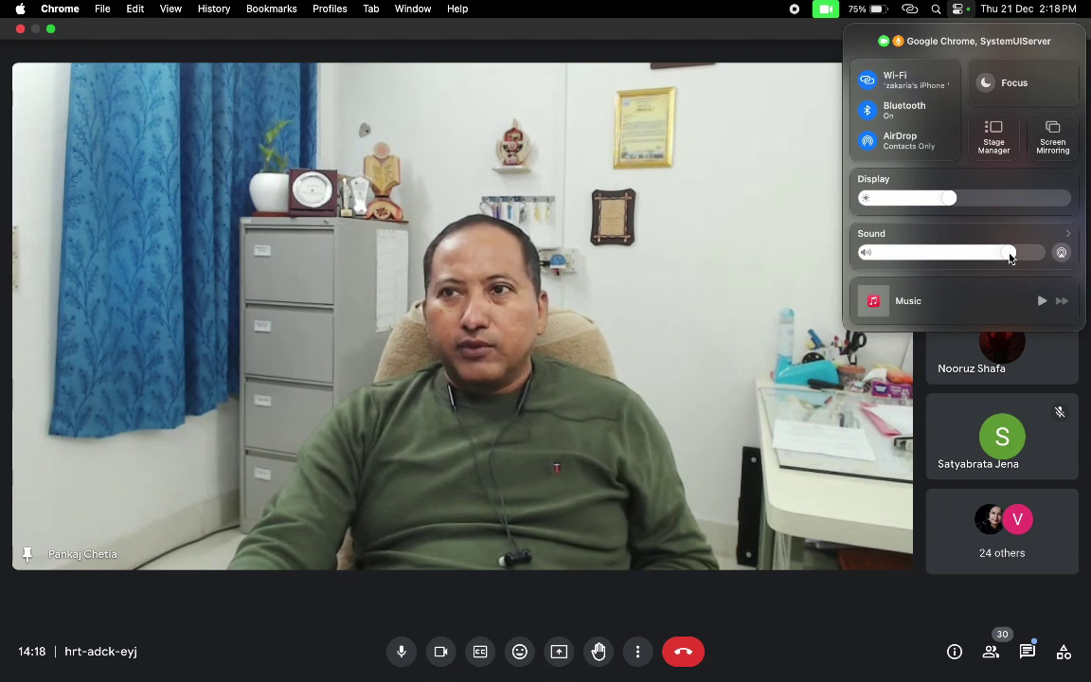
{"action": "left_click_drag", "start_coordinate": [1023, 259], "coordinate": [1041, 256]}
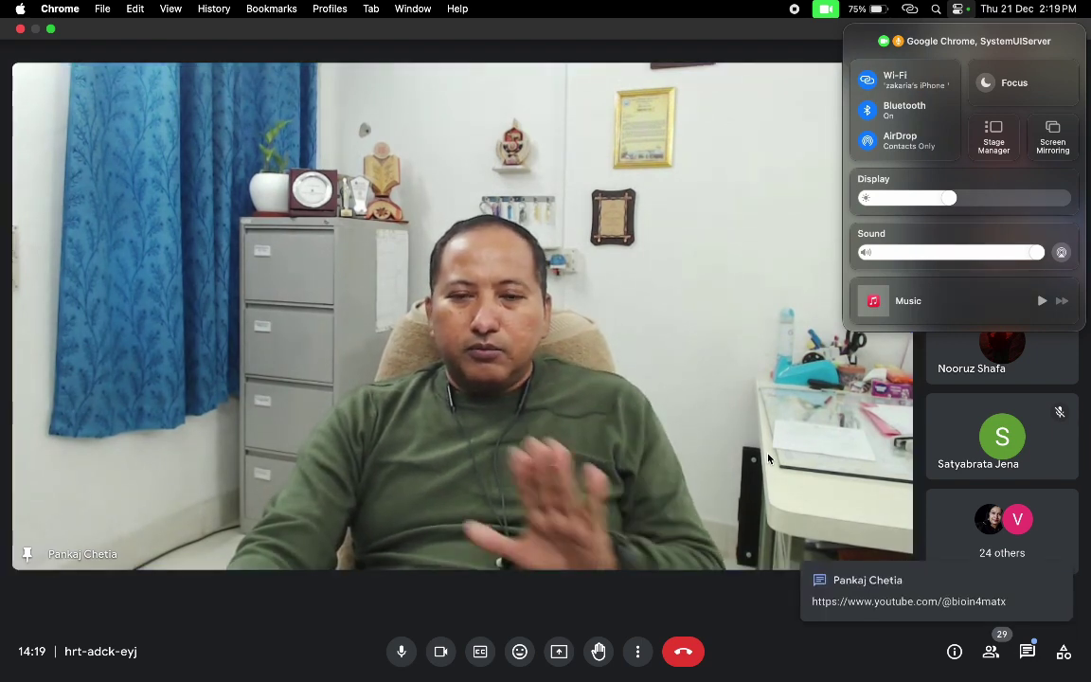
{"action": "left_click", "coordinate": [957, 9]}
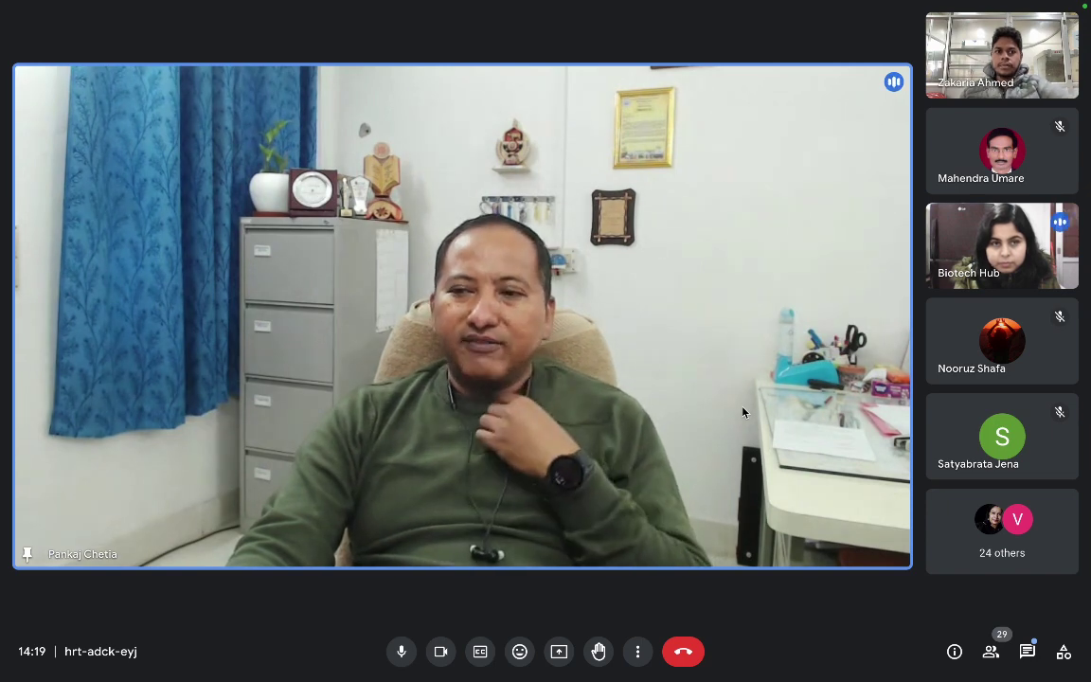
- Toggle the own microphone off and on, and finally turn off both microphone and camera
{"action": "left_click", "coordinate": [404, 651]}
{"action": "left_click", "coordinate": [404, 651]}
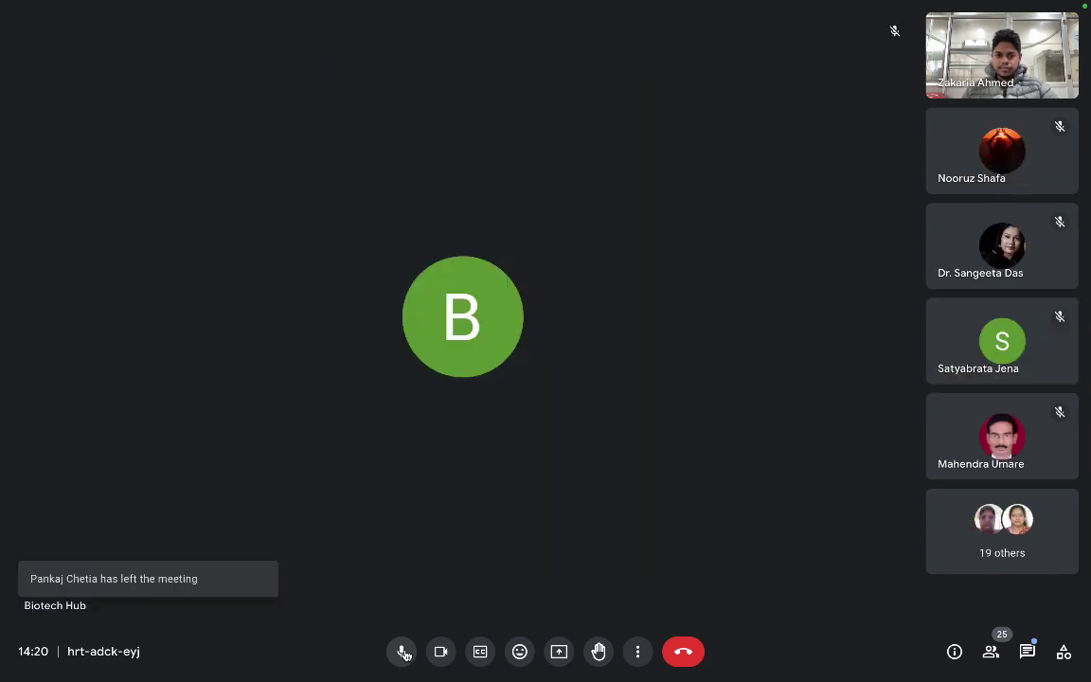
{"action": "left_click", "coordinate": [401, 652]}
{"action": "left_click", "coordinate": [440, 651]}
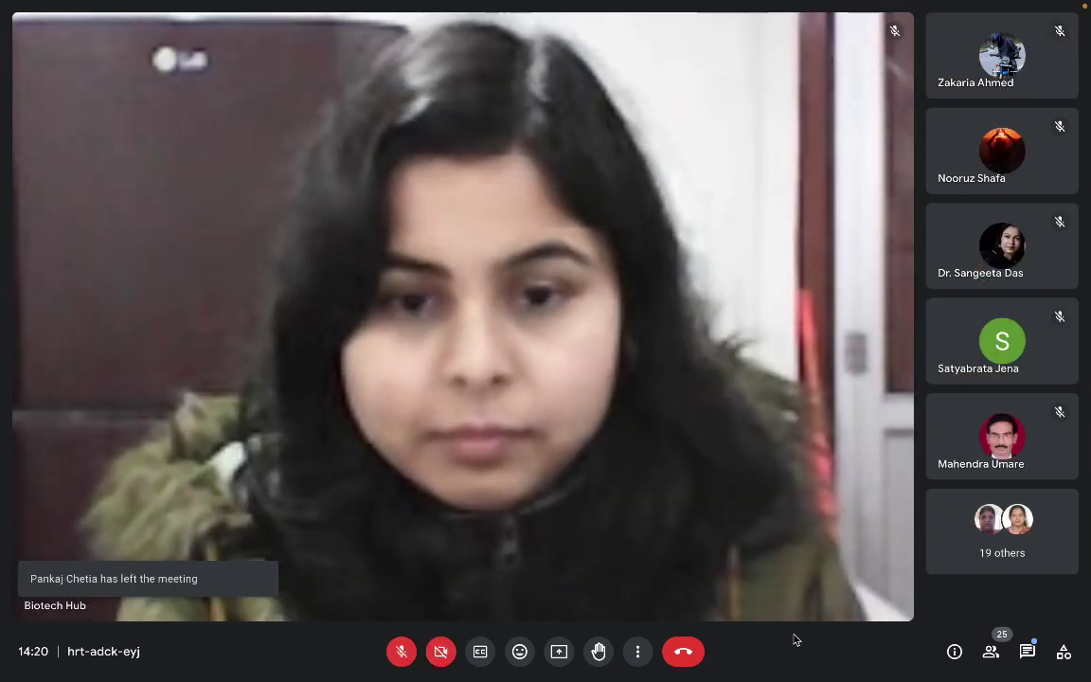